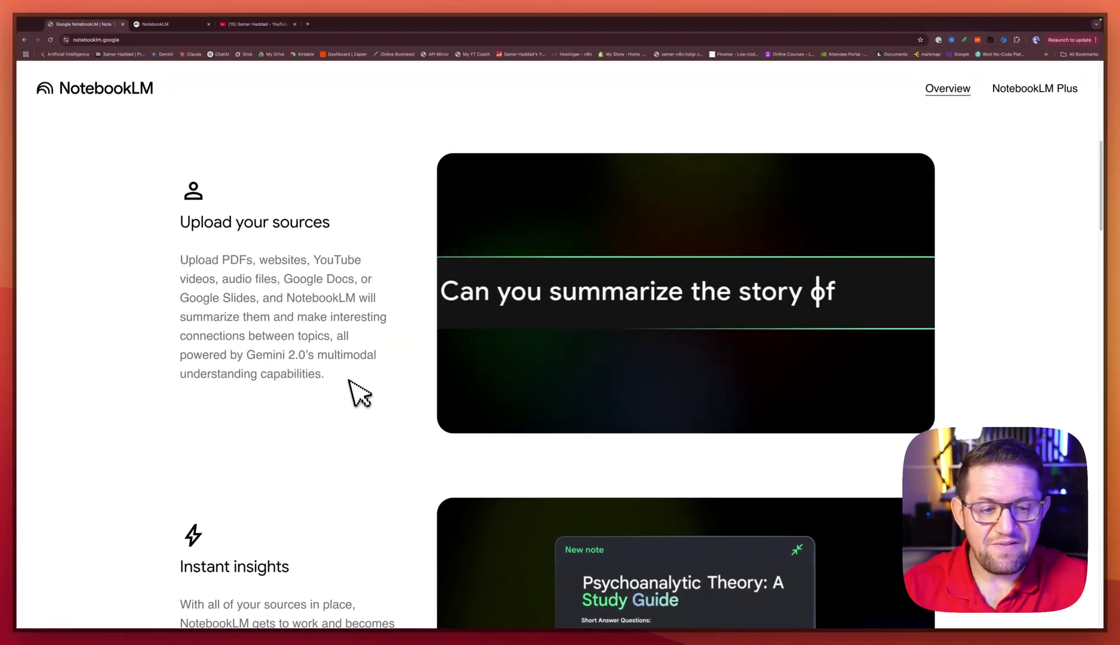
- Examine the NotebookLM overview page's feature sections, from Instant insights through Listen and learn on the go to How people are using NotebookLM
{"action": "scroll", "coordinate": [351, 386], "scroll_direction": "down", "scroll_amount": 5}
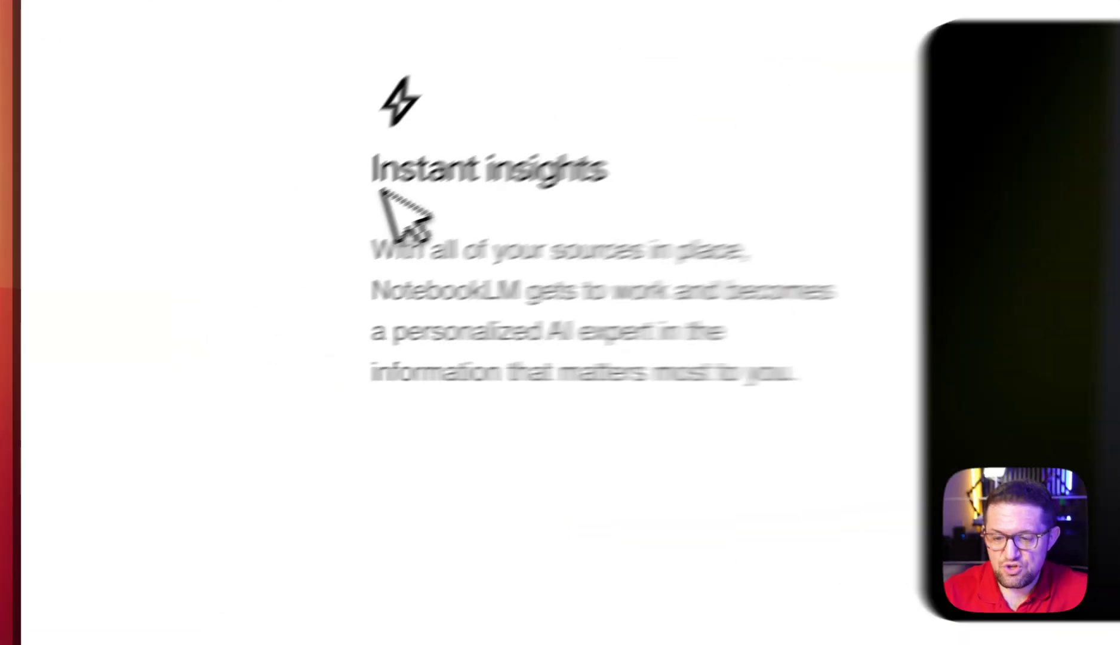
{"action": "left_click_drag", "start_coordinate": [187, 296], "coordinate": [283, 295]}
{"action": "left_click_drag", "start_coordinate": [686, 153], "coordinate": [717, 167]}
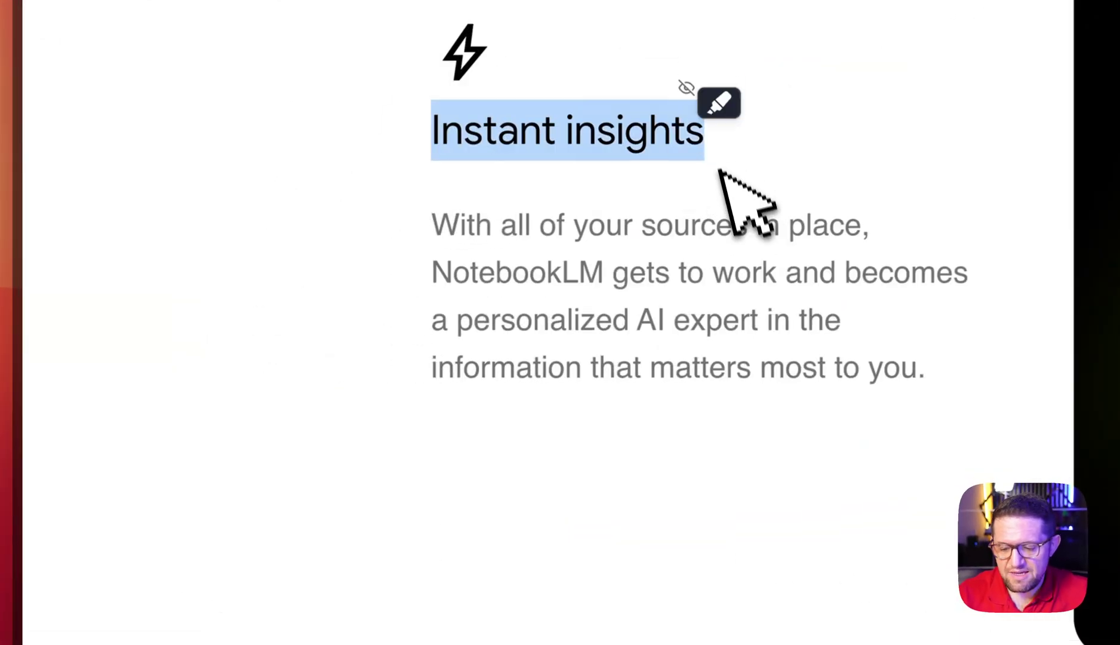
{"action": "scroll", "coordinate": [795, 312], "scroll_direction": "down", "scroll_amount": 5}
{"action": "mouse_move", "coordinate": [443, 188]}
{"action": "left_mouse_down"}
{"action": "mouse_move", "coordinate": [870, 212]}
{"action": "mouse_move", "coordinate": [880, 257]}
{"action": "mouse_move", "coordinate": [712, 387]}
{"action": "mouse_move", "coordinate": [751, 470]}
{"action": "left_mouse_up"}
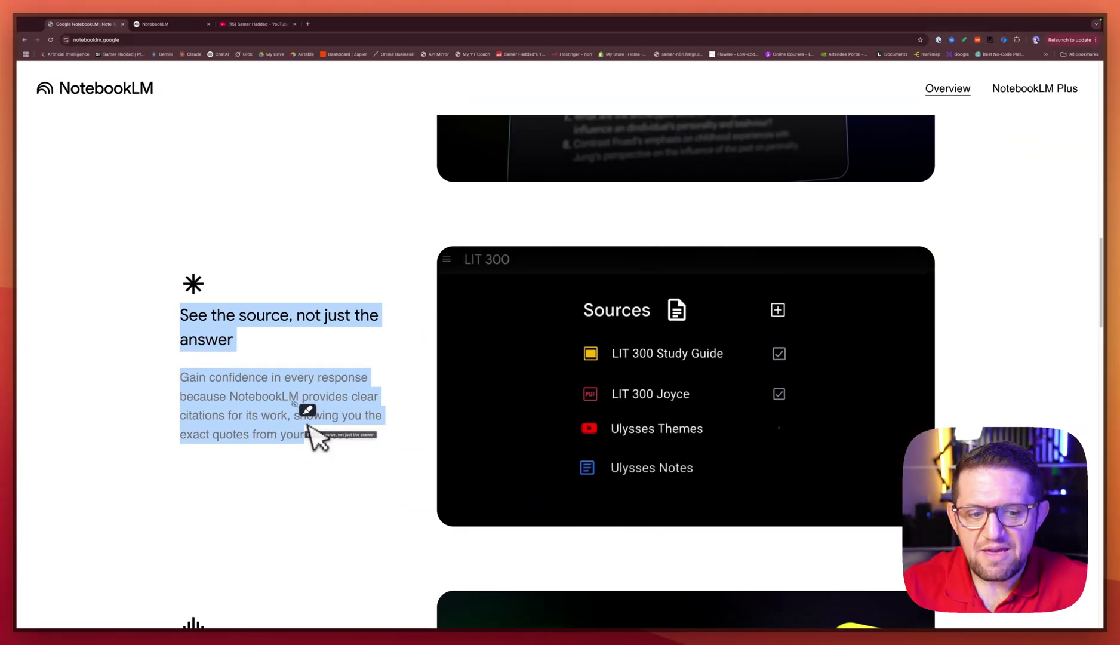
{"action": "scroll", "coordinate": [299, 436], "scroll_direction": "down", "scroll_amount": 5}
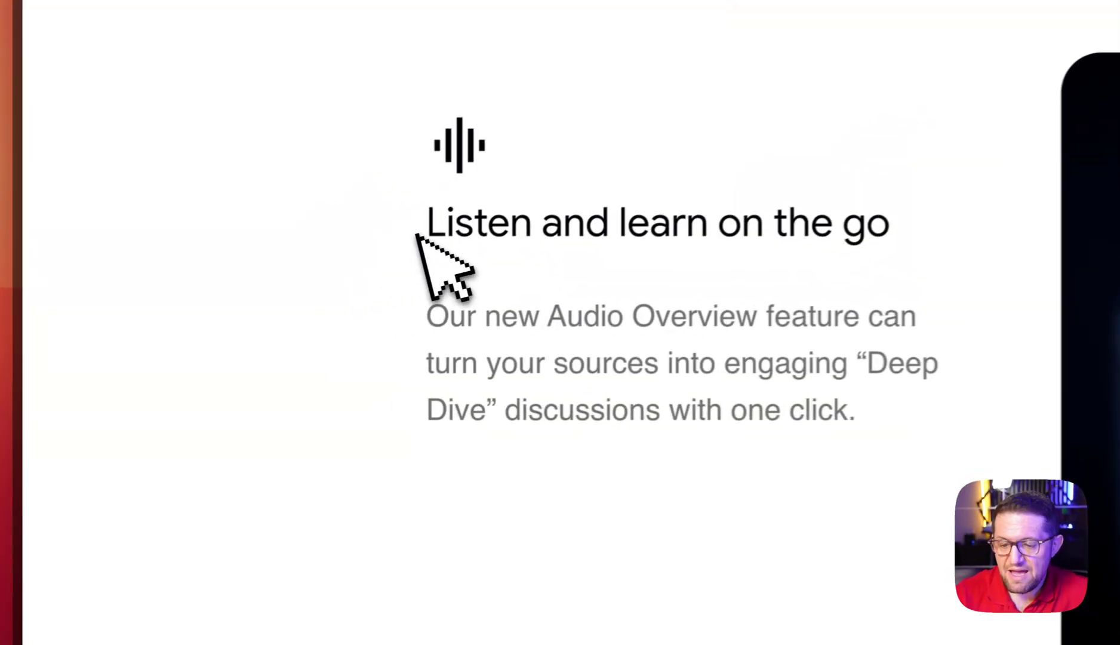
{"action": "mouse_move", "coordinate": [416, 234]}
{"action": "left_mouse_down"}
{"action": "mouse_move", "coordinate": [890, 239]}
{"action": "mouse_move", "coordinate": [940, 251]}
{"action": "mouse_move", "coordinate": [905, 371]}
{"action": "mouse_move", "coordinate": [907, 357]}
{"action": "left_mouse_up"}
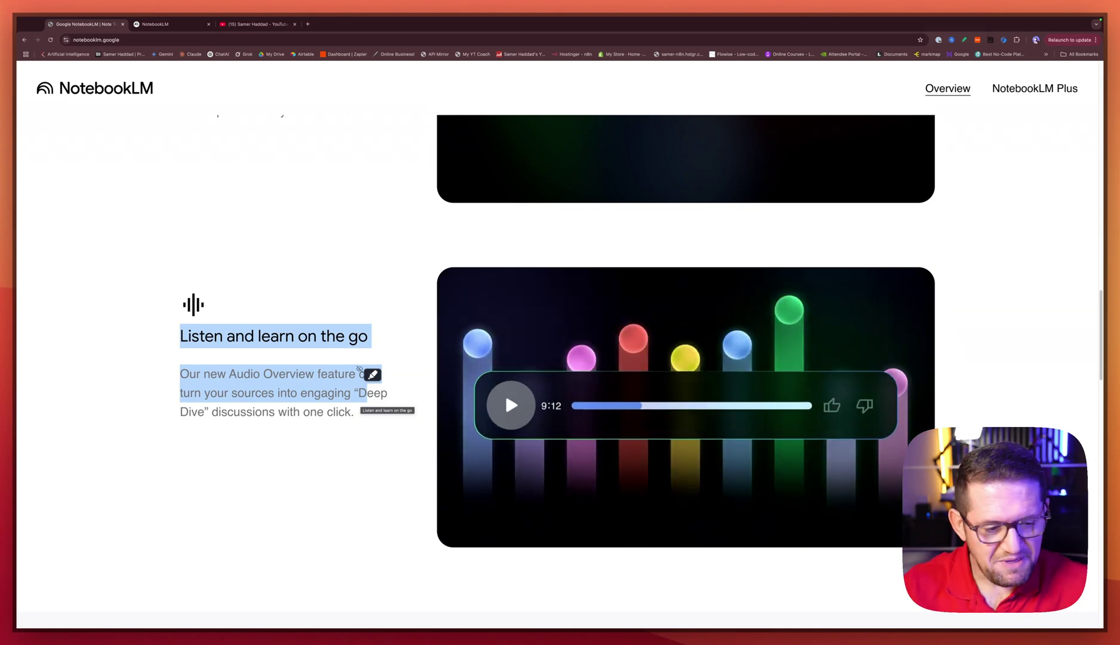
{"action": "scroll", "coordinate": [334, 399], "scroll_direction": "down", "scroll_amount": 6}
{"action": "scroll", "coordinate": [327, 395], "scroll_direction": "down", "scroll_amount": 12}
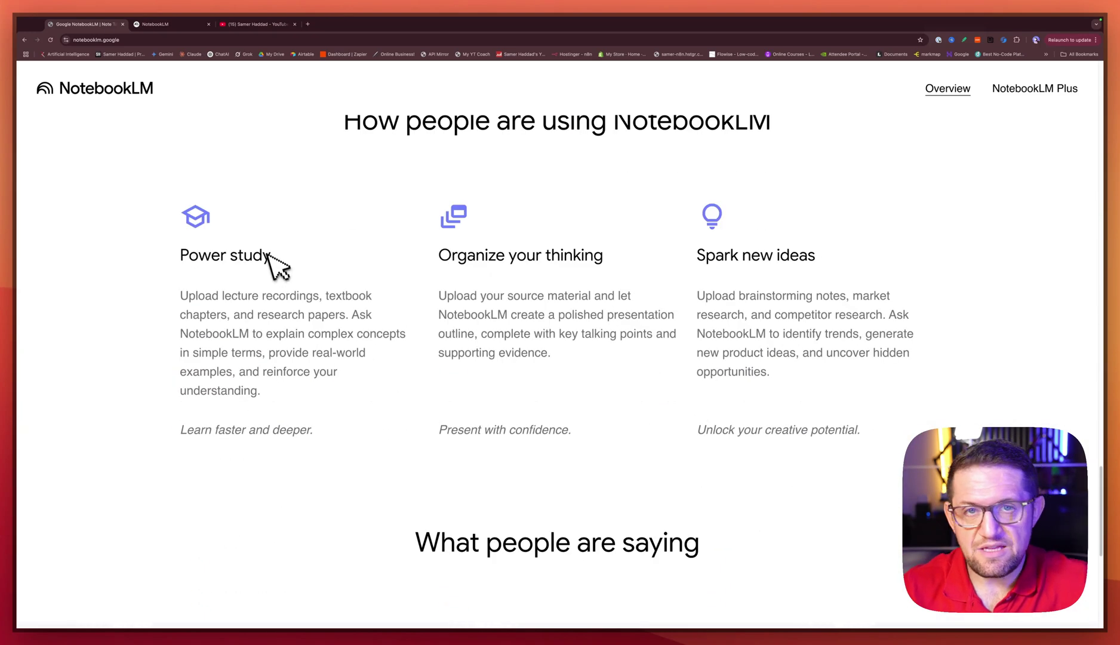
{"action": "scroll", "coordinate": [277, 281], "scroll_direction": "up", "scroll_amount": 4}
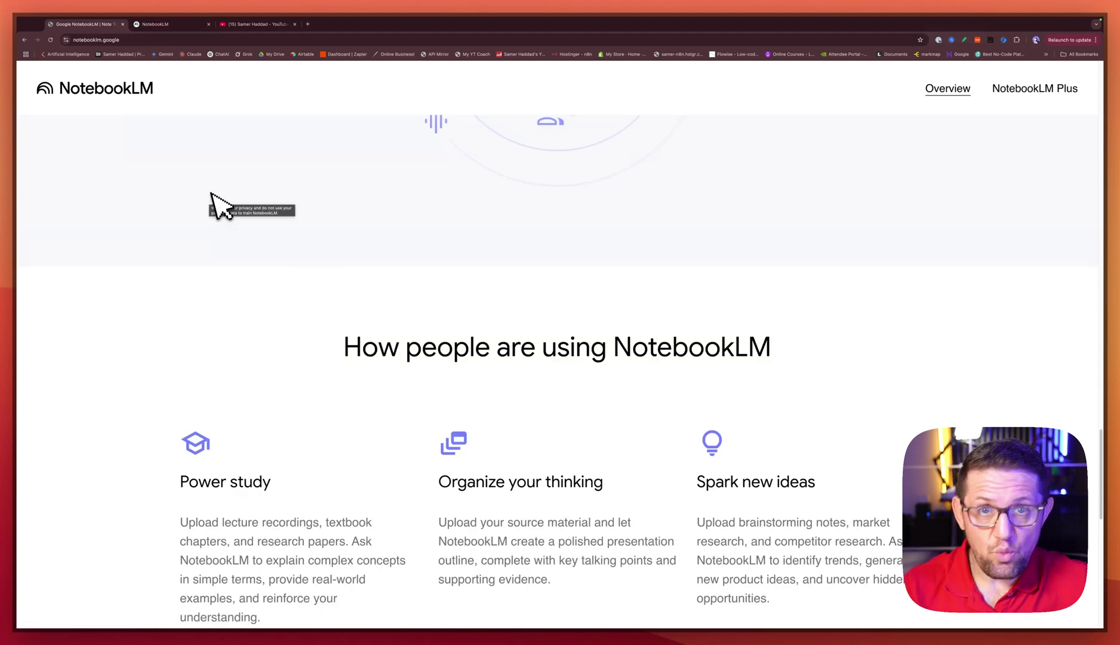
- Go to the NotebookLM Plus home page and open the YouTube Videos notebook
{"action": "left_click", "coordinate": [165, 25]}
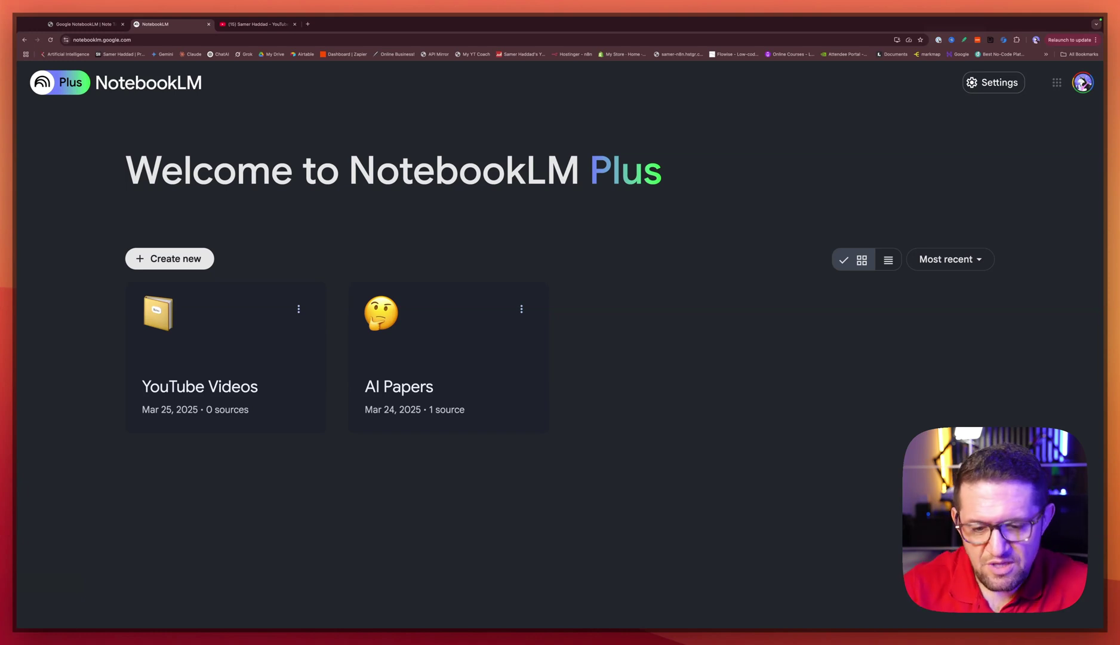
{"action": "left_click_drag", "start_coordinate": [590, 173], "coordinate": [654, 173]}
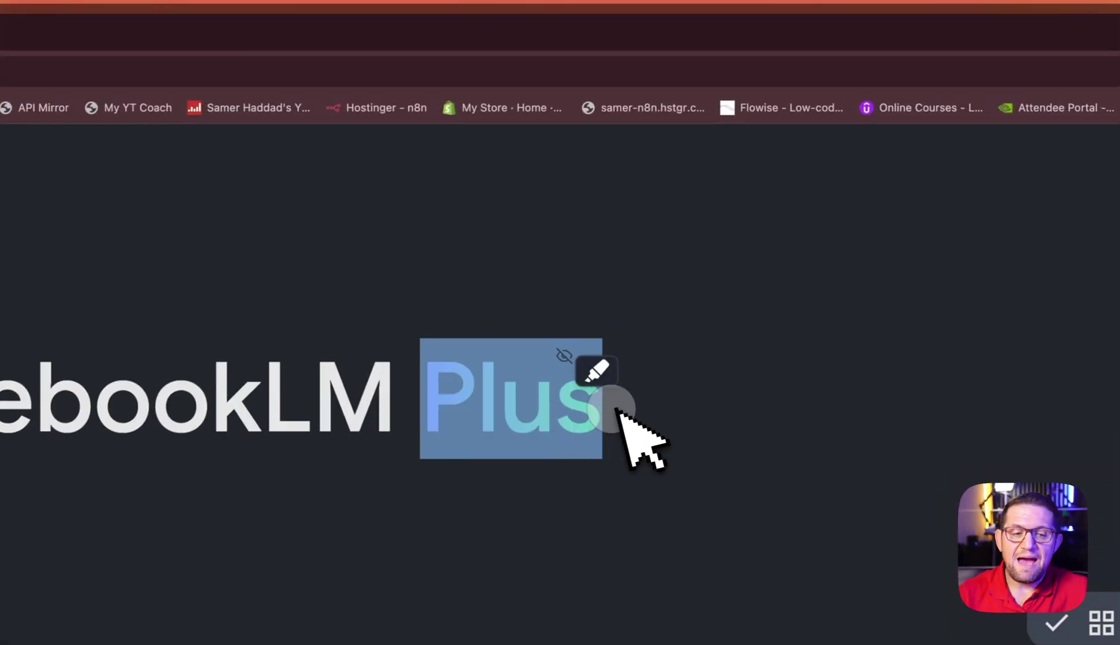
{"action": "left_click", "coordinate": [626, 428]}
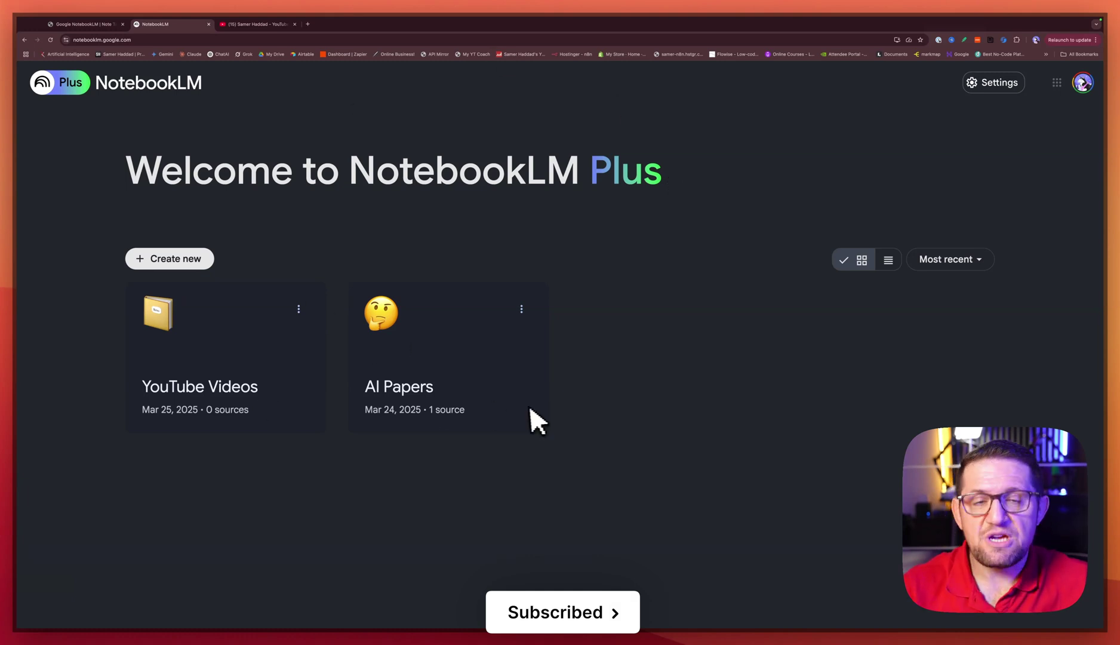
{"action": "left_click", "coordinate": [578, 364]}
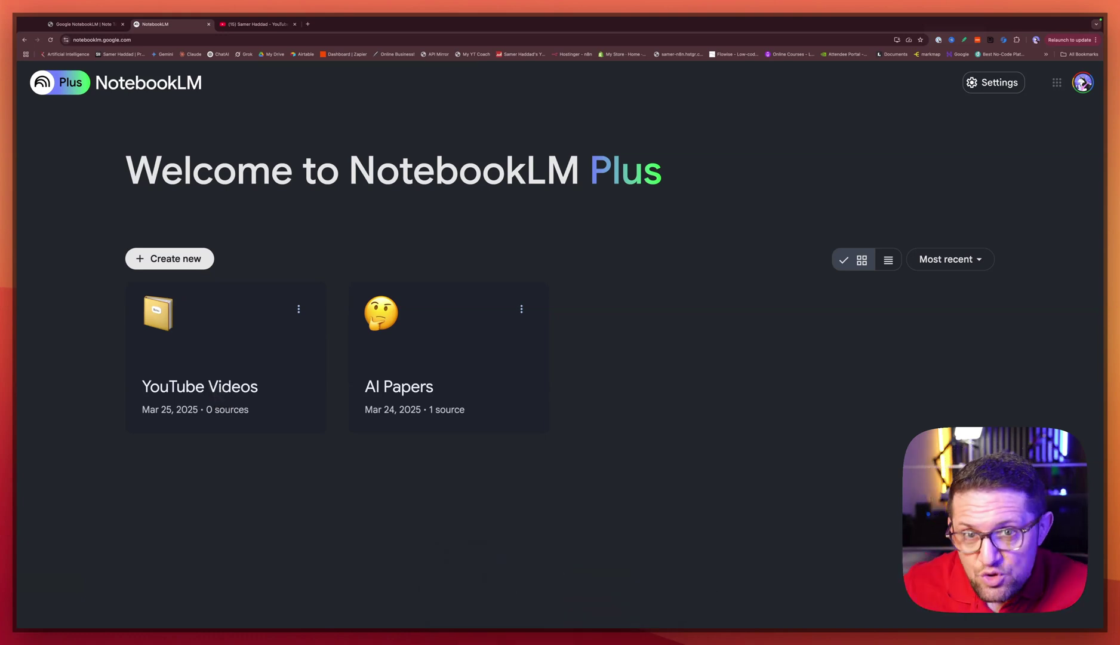
{"action": "left_click", "coordinate": [209, 357]}
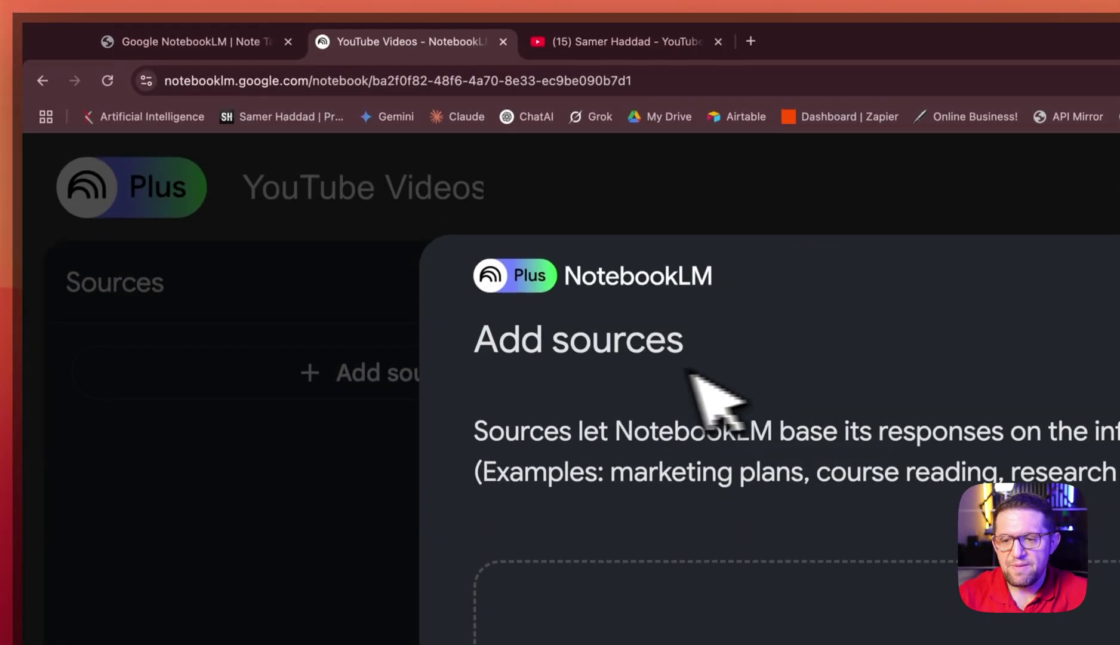
- Upload 1706.03762v7.pdf from the Downloads folder as a source for the notebook
{"action": "left_click_drag", "start_coordinate": [547, 41], "coordinate": [588, 39]}
{"action": "left_click_drag", "start_coordinate": [596, 352], "coordinate": [713, 367]}
{"action": "left_click", "coordinate": [815, 394]}
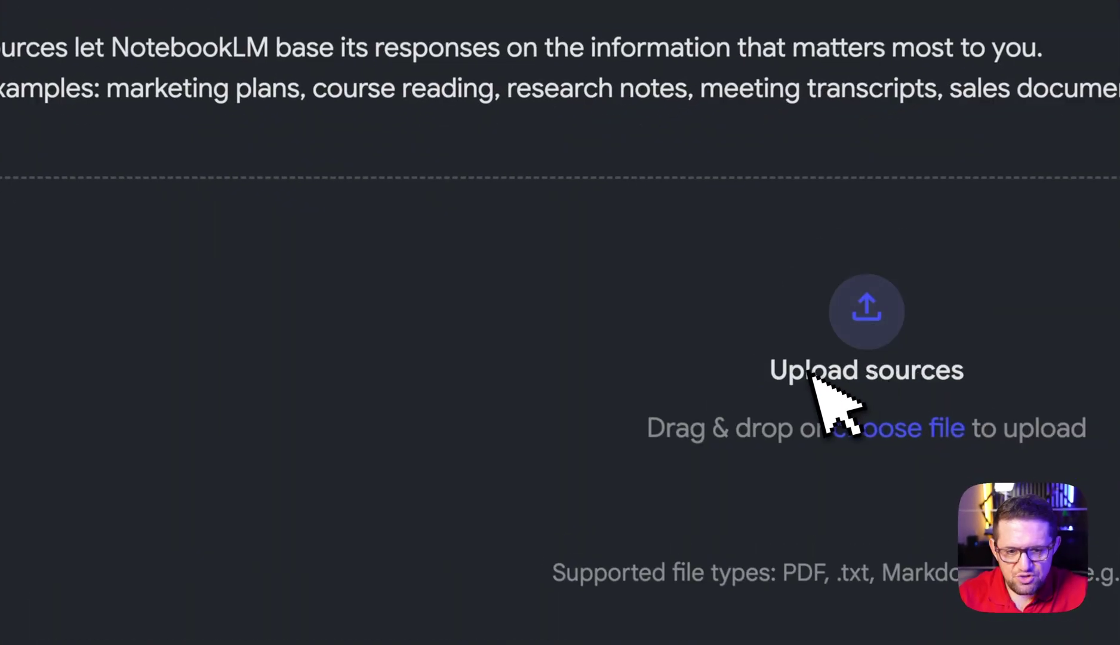
{"action": "left_click", "coordinate": [812, 372]}
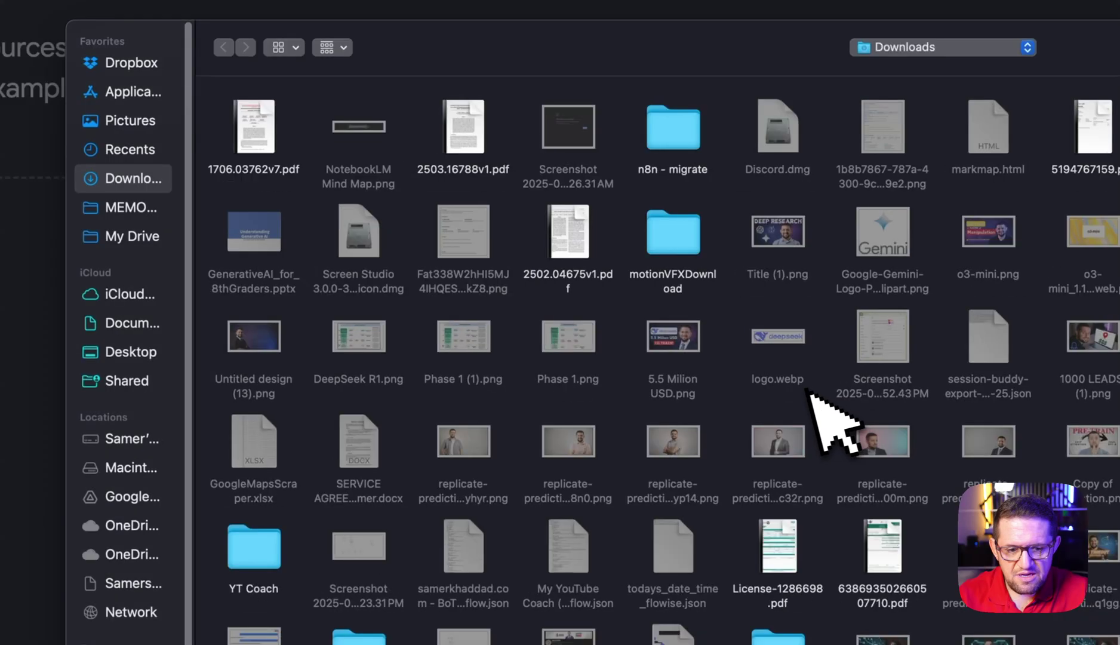
{"action": "double_click", "coordinate": [371, 307]}
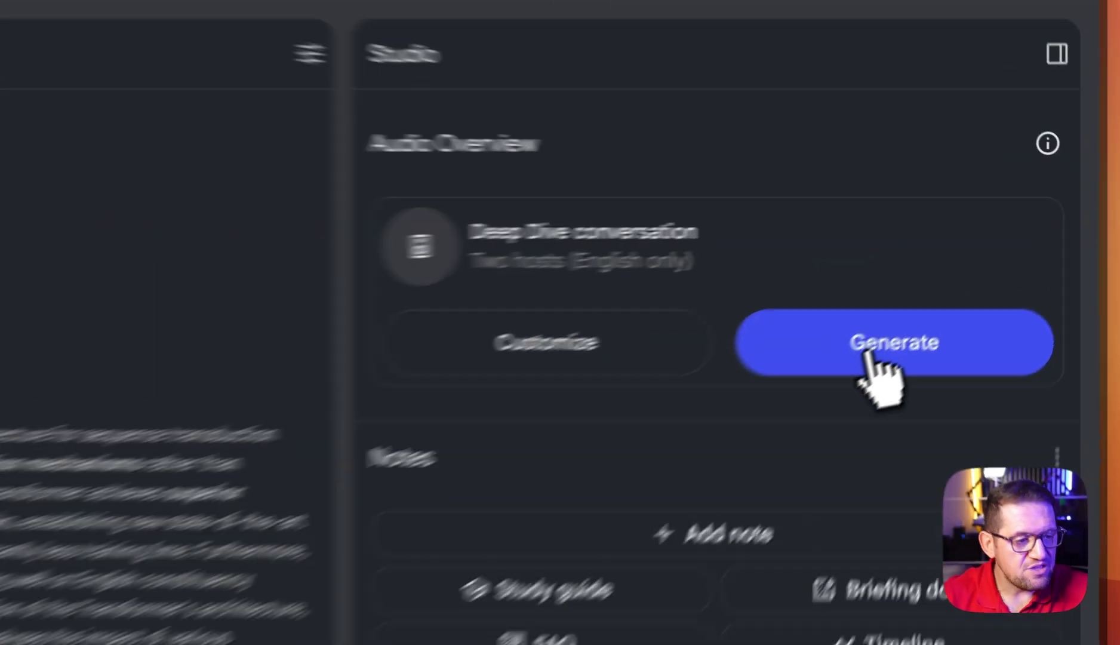
- Generate the Deep Dive Audio Overview and a mind map from the uploaded source
{"action": "left_click", "coordinate": [998, 261]}
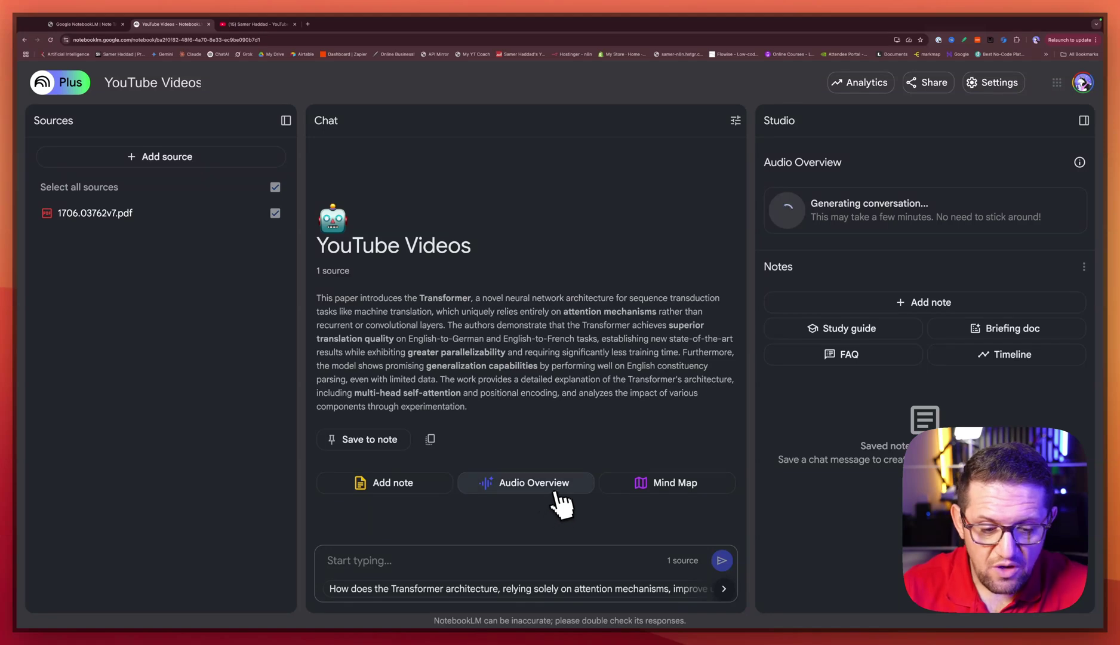
{"action": "left_click", "coordinate": [666, 485]}
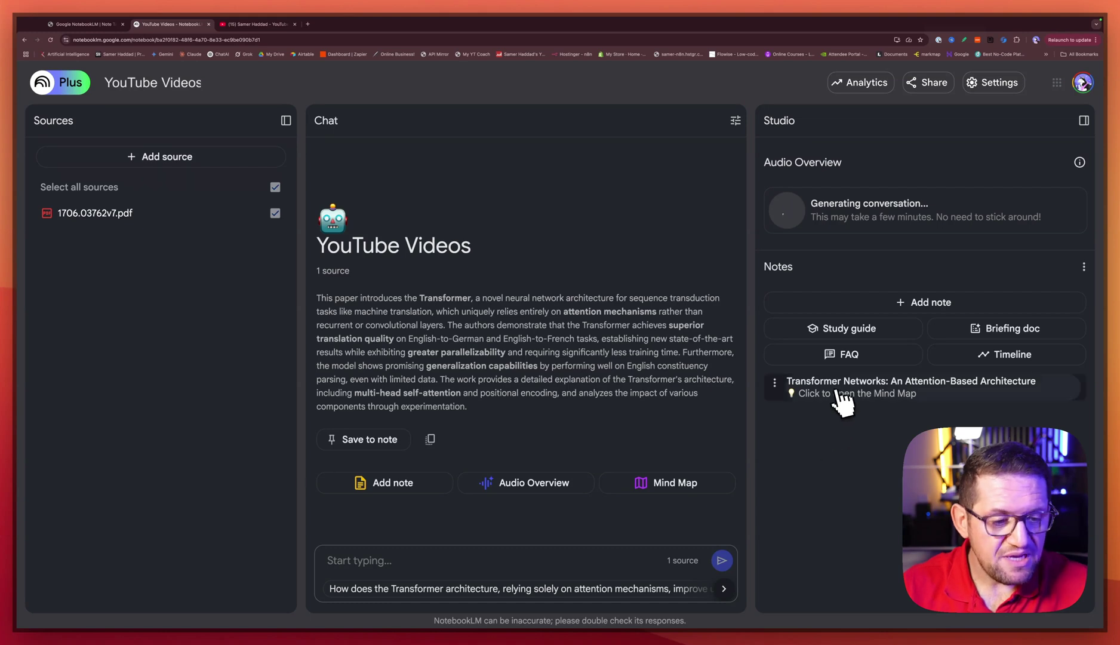
- Open the generated mind map, expand its Abstract branch, and read through the related explanation in the chat
{"action": "left_click", "coordinate": [838, 393]}
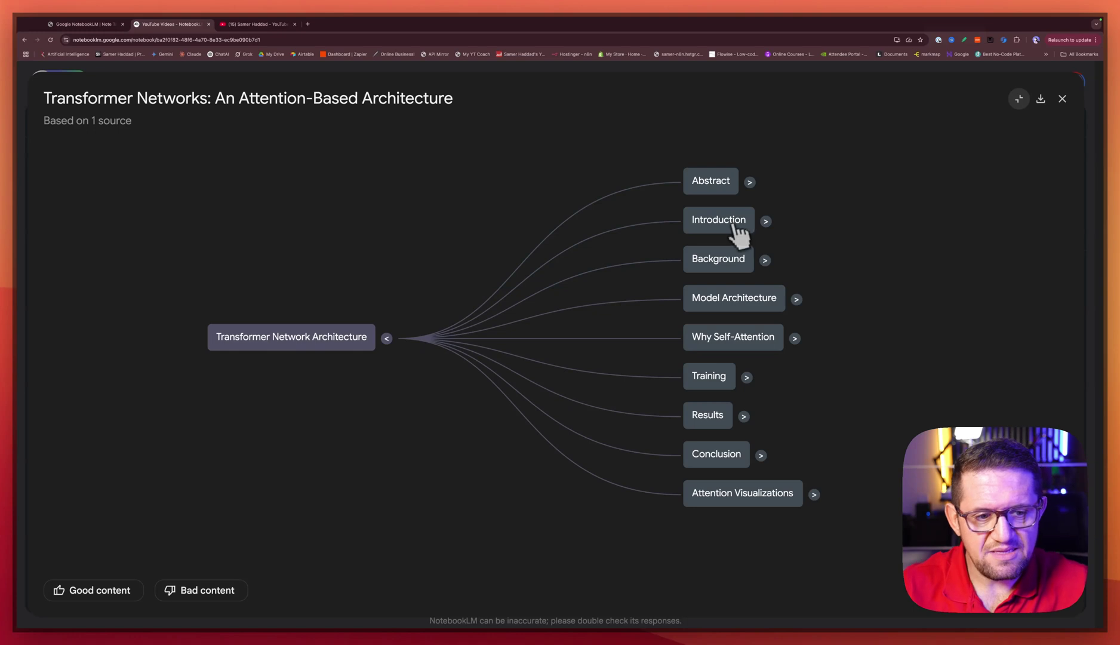
{"action": "left_click", "coordinate": [749, 181]}
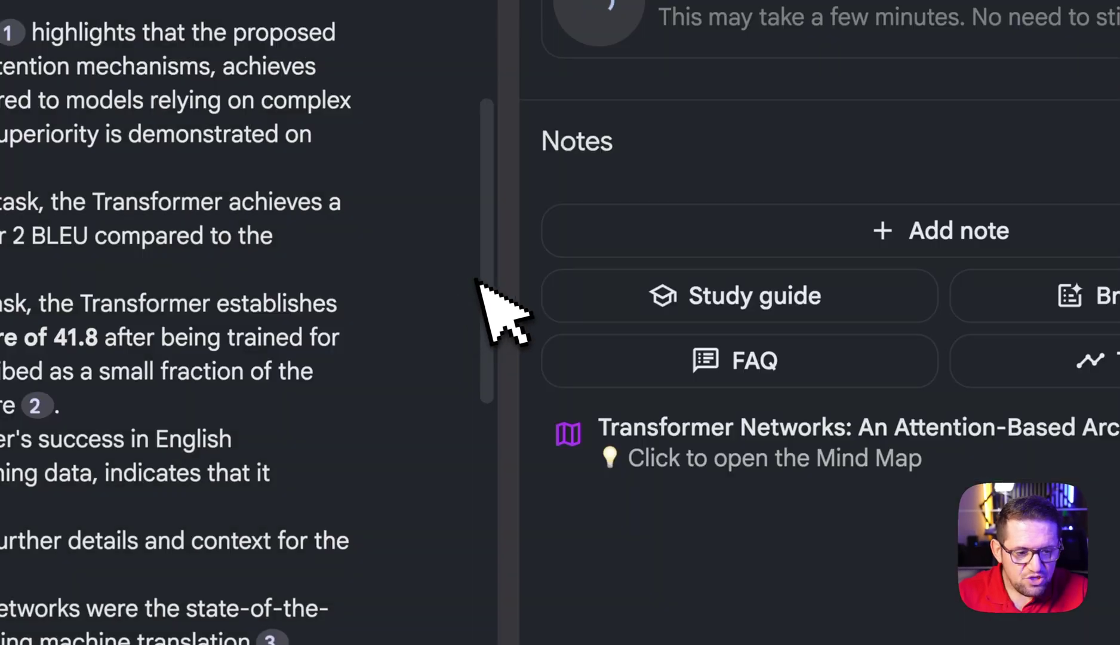
{"action": "scroll", "coordinate": [362, 317], "scroll_direction": "down", "scroll_amount": 15}
{"action": "scroll", "coordinate": [352, 382], "scroll_direction": "up", "scroll_amount": 15}
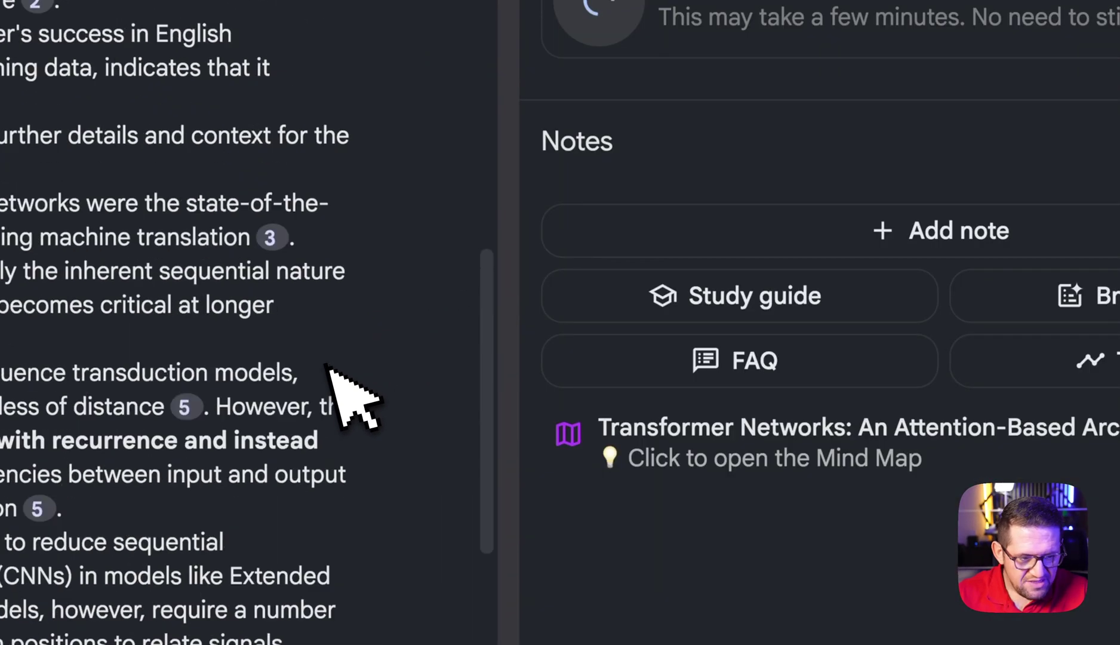
{"action": "scroll", "coordinate": [257, 373], "scroll_direction": "down", "scroll_amount": 5}
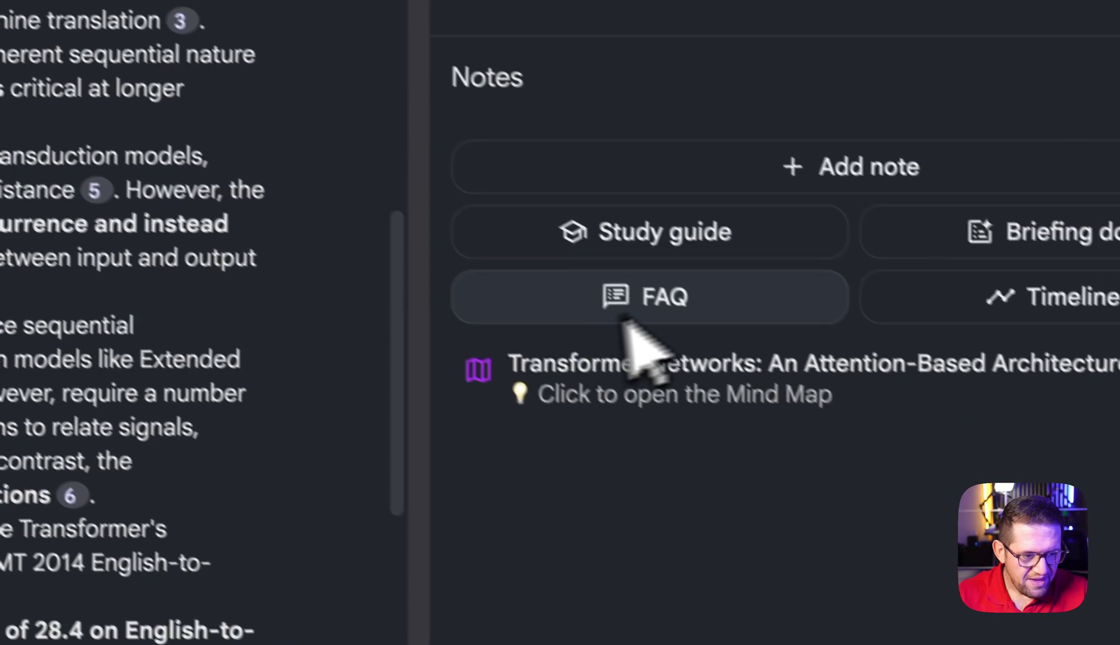
- Reopen the mind map and expand the Introduction and Why Self-Attention branches, including the Self-Attention Advantages node
{"action": "left_click", "coordinate": [833, 456]}
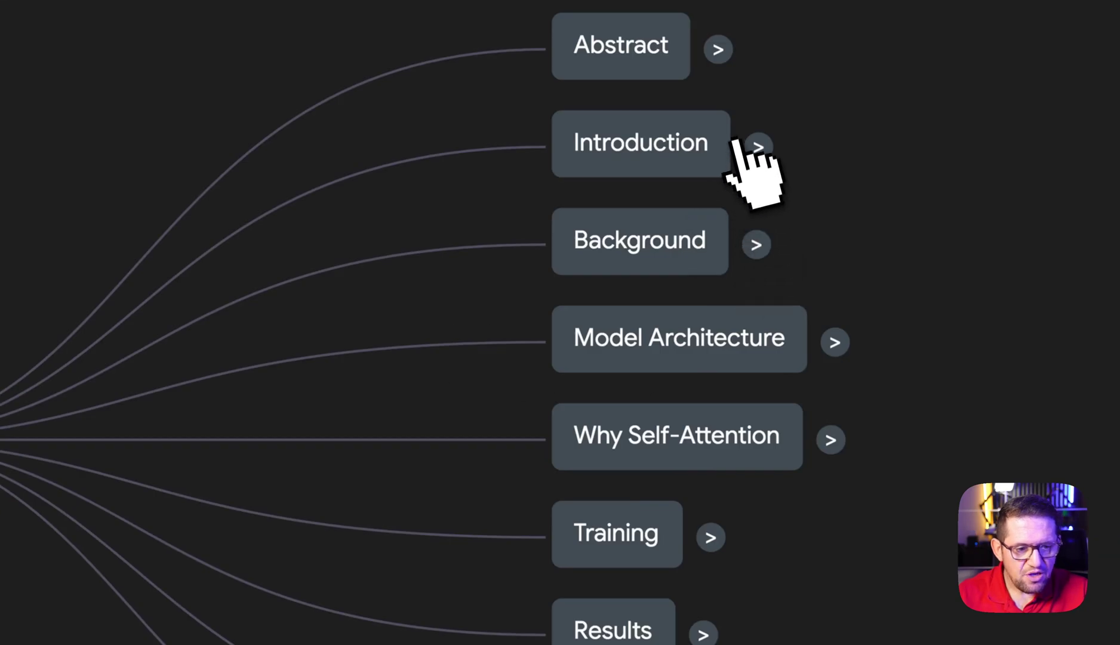
{"action": "left_click", "coordinate": [754, 148]}
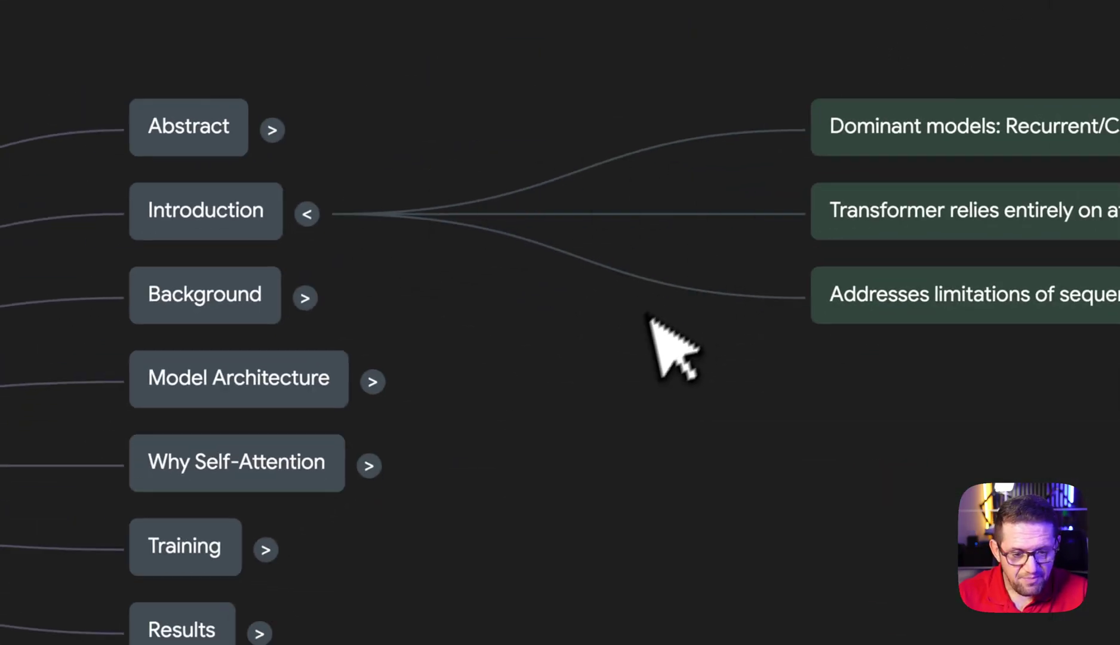
{"action": "left_click_drag", "start_coordinate": [631, 459], "coordinate": [653, 300]}
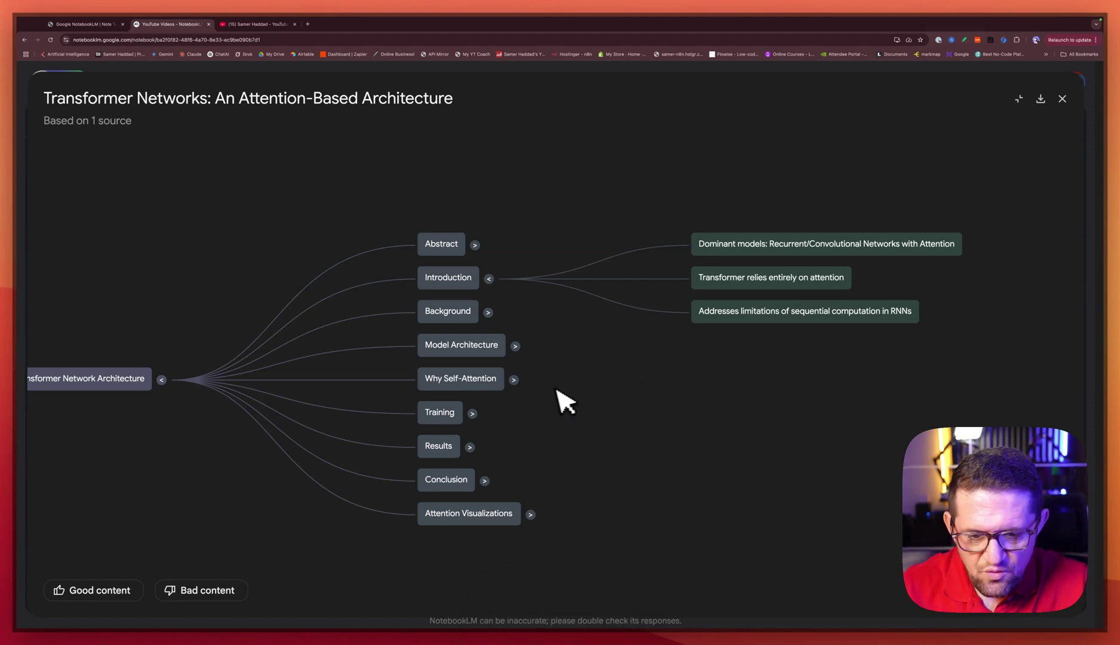
{"action": "left_click", "coordinate": [514, 379]}
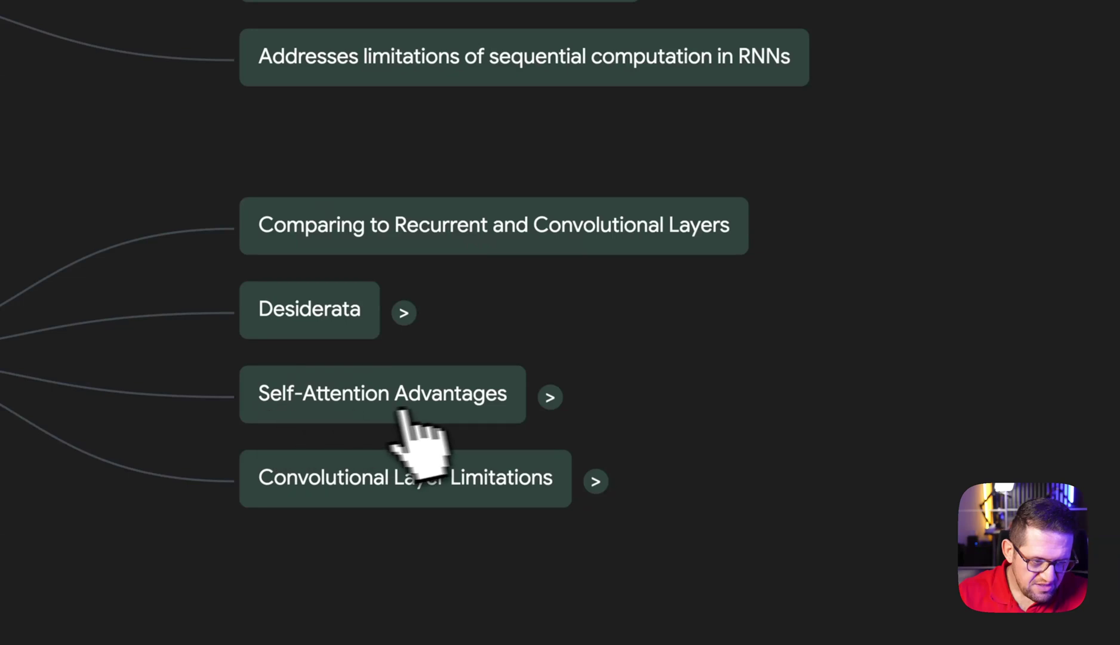
{"action": "left_click", "coordinate": [550, 397]}
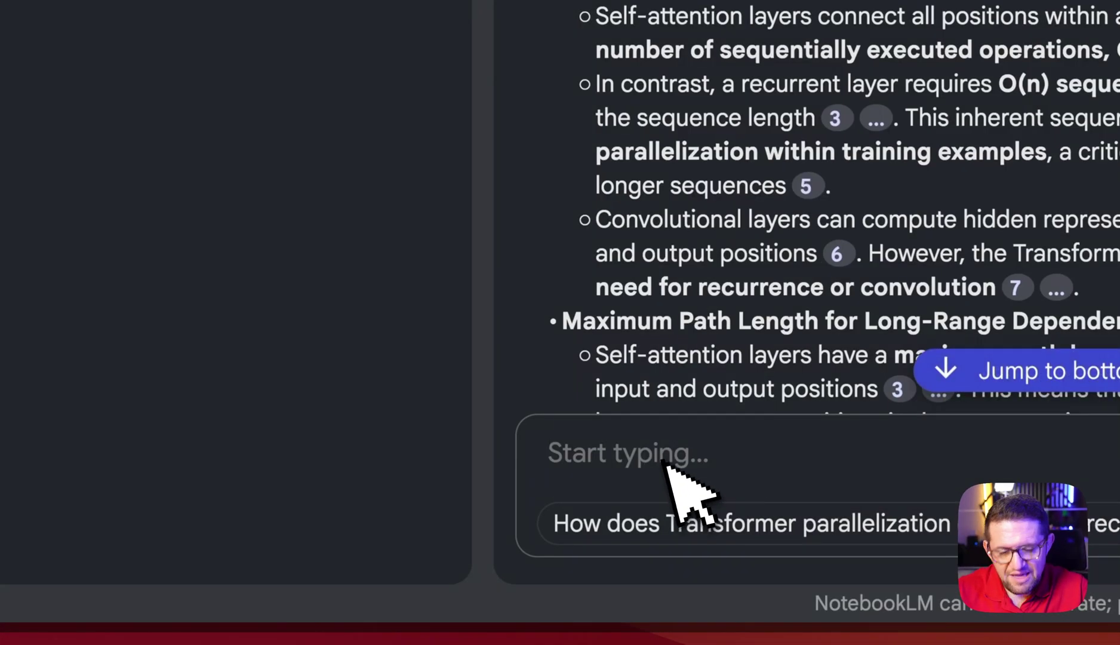
- Ask in the chat "why is it important explained to a 5 yo"
{"action": "left_click", "coordinate": [667, 466]}
{"action": "type", "text": "why is it important explained to a 5 yo"}
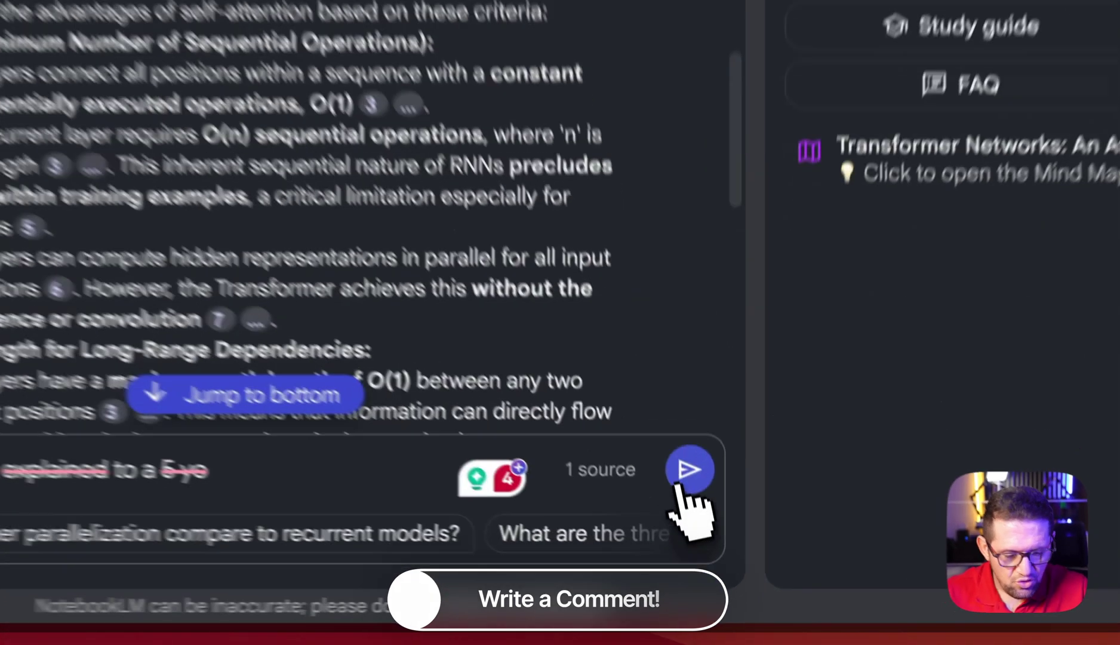
{"action": "left_click", "coordinate": [684, 475]}
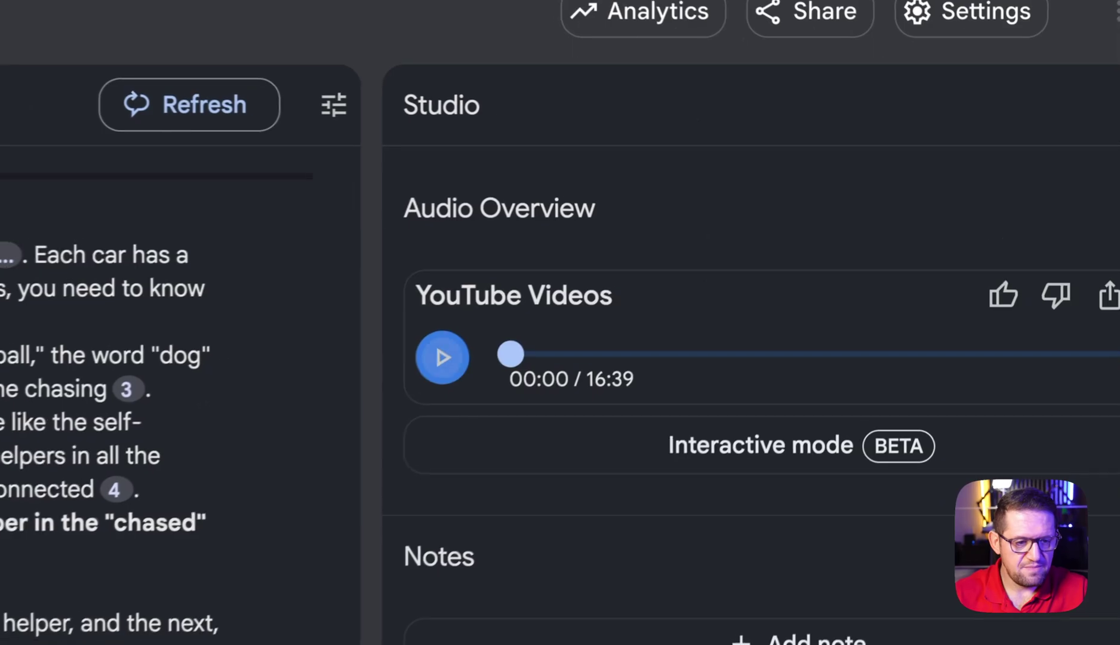
- Play the generated Audio Overview with raised volume, skip ahead in the recording, and pause it
{"action": "left_click", "coordinate": [779, 223]}
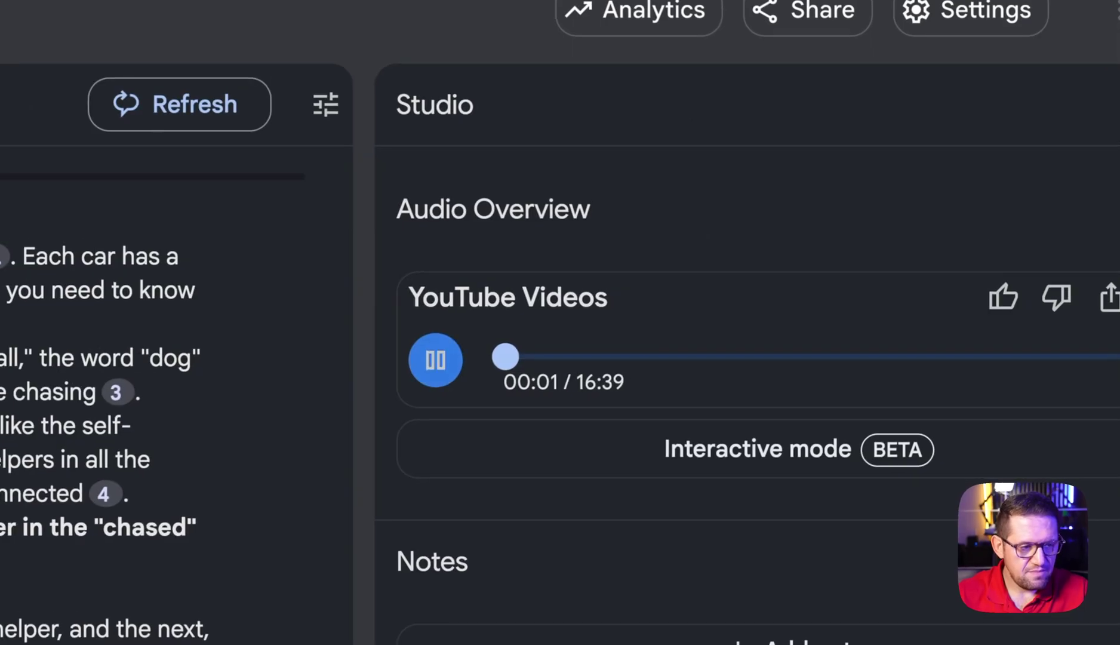
{"action": "key", "text": "XF86AudioRaiseVolume"}
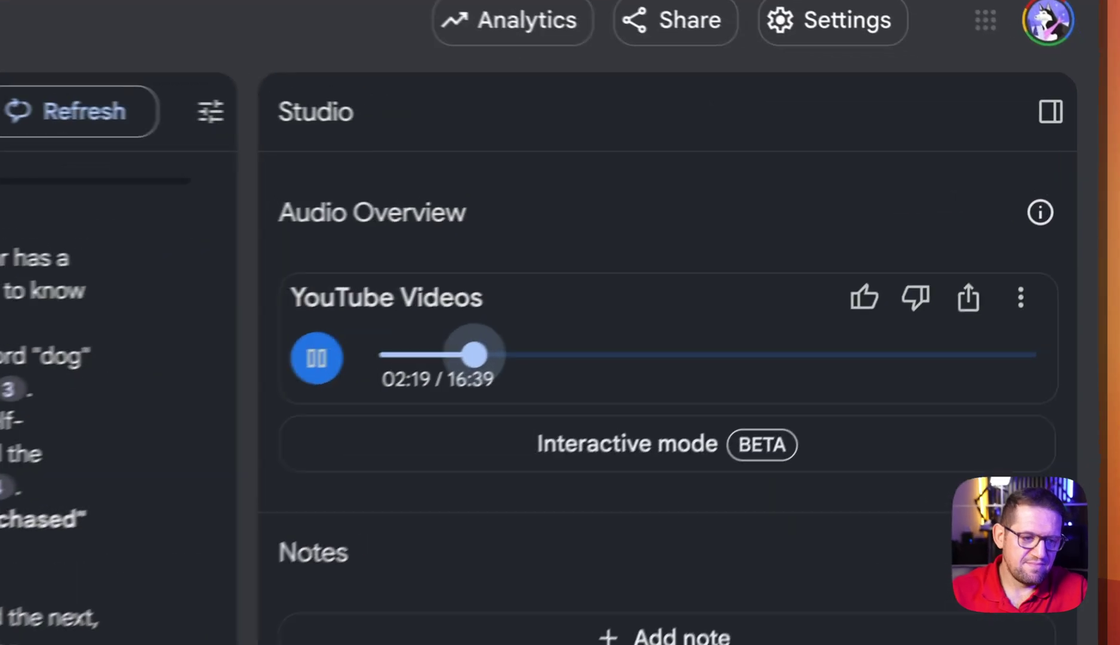
{"action": "left_click", "coordinate": [879, 221]}
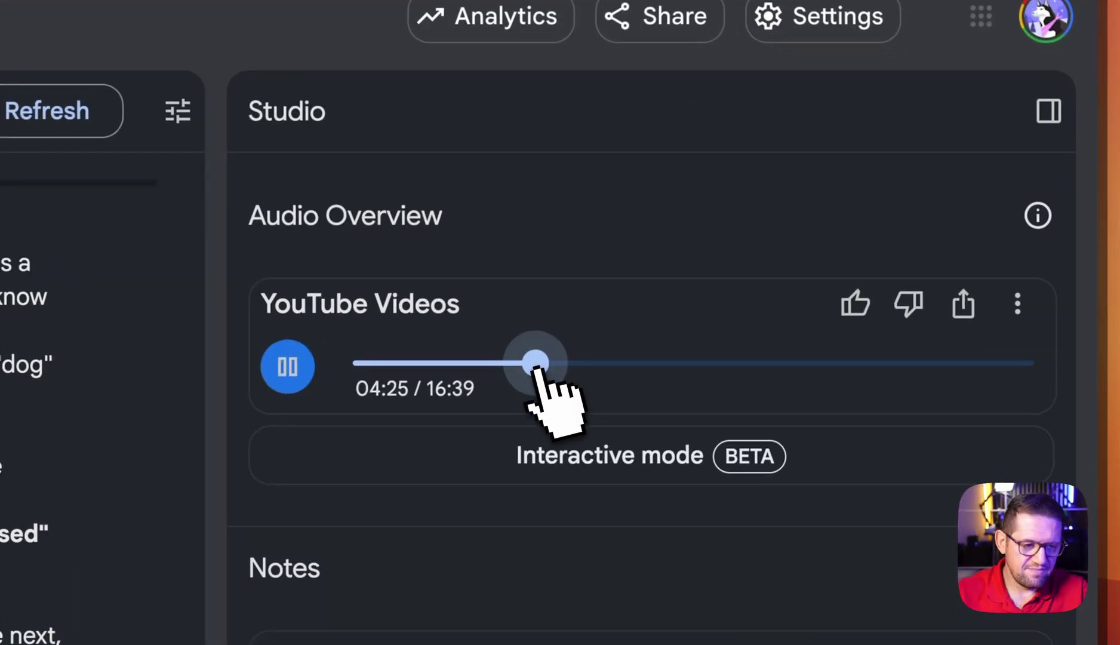
{"action": "left_click", "coordinate": [608, 363]}
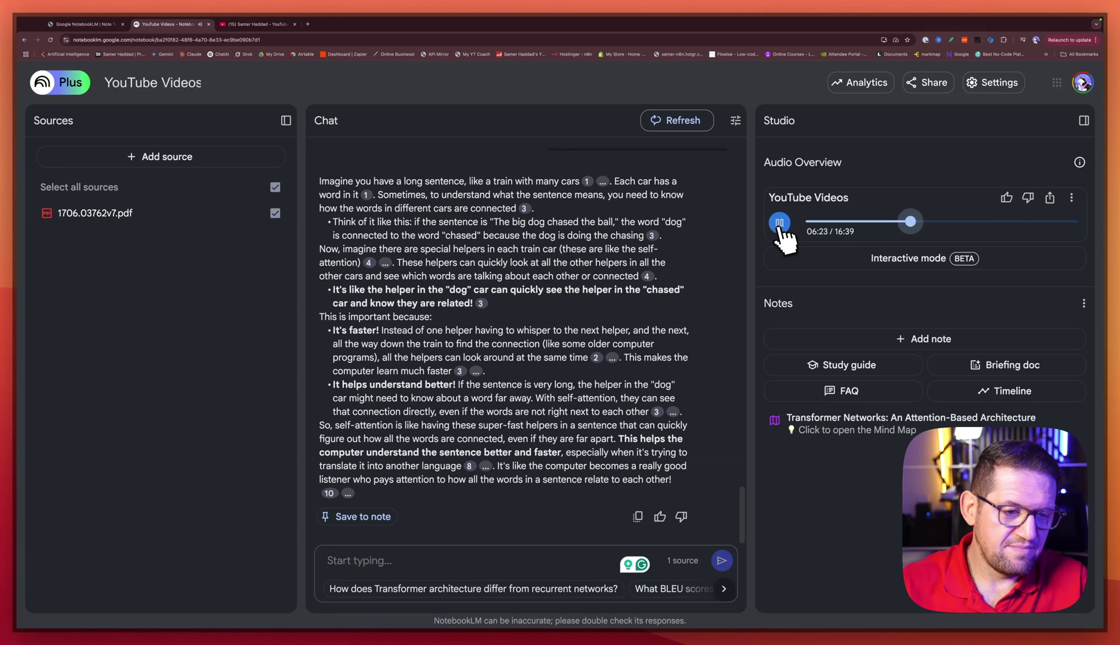
{"action": "left_click", "coordinate": [779, 223]}
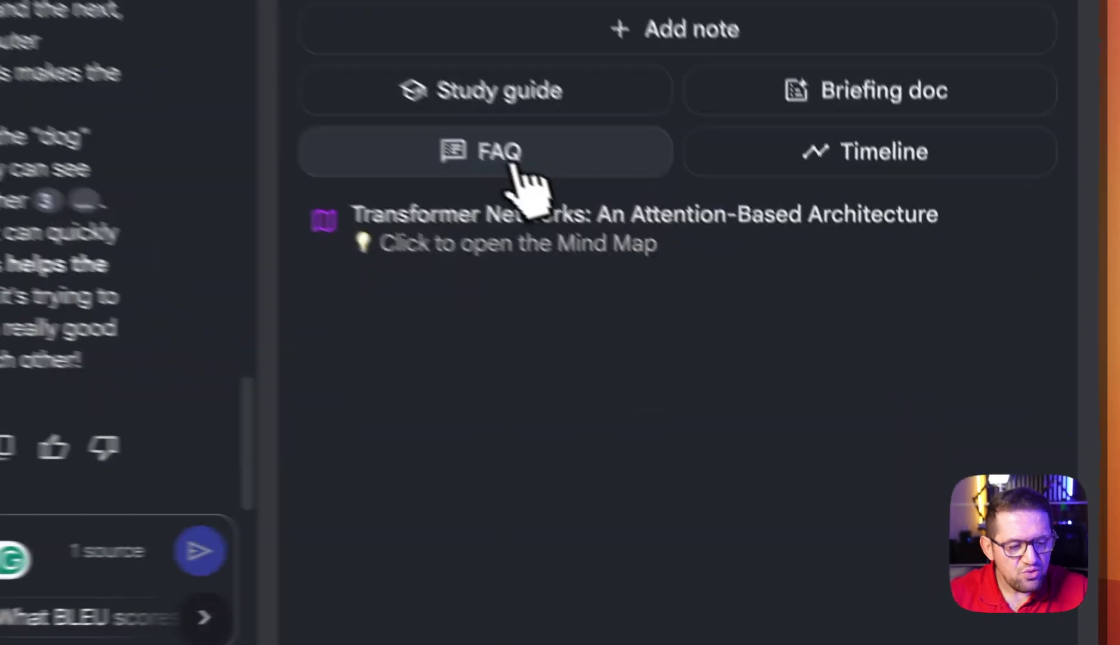
- Generate an FAQ note and a timeline note from the uploaded source
{"action": "left_click", "coordinate": [851, 397]}
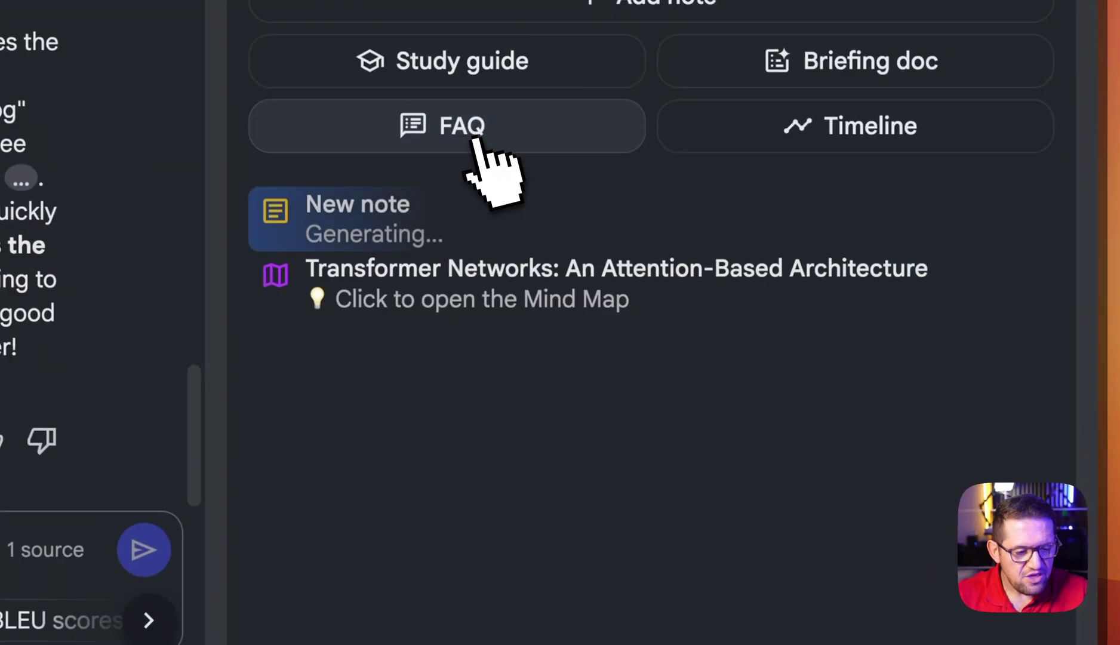
{"action": "left_click", "coordinate": [848, 136]}
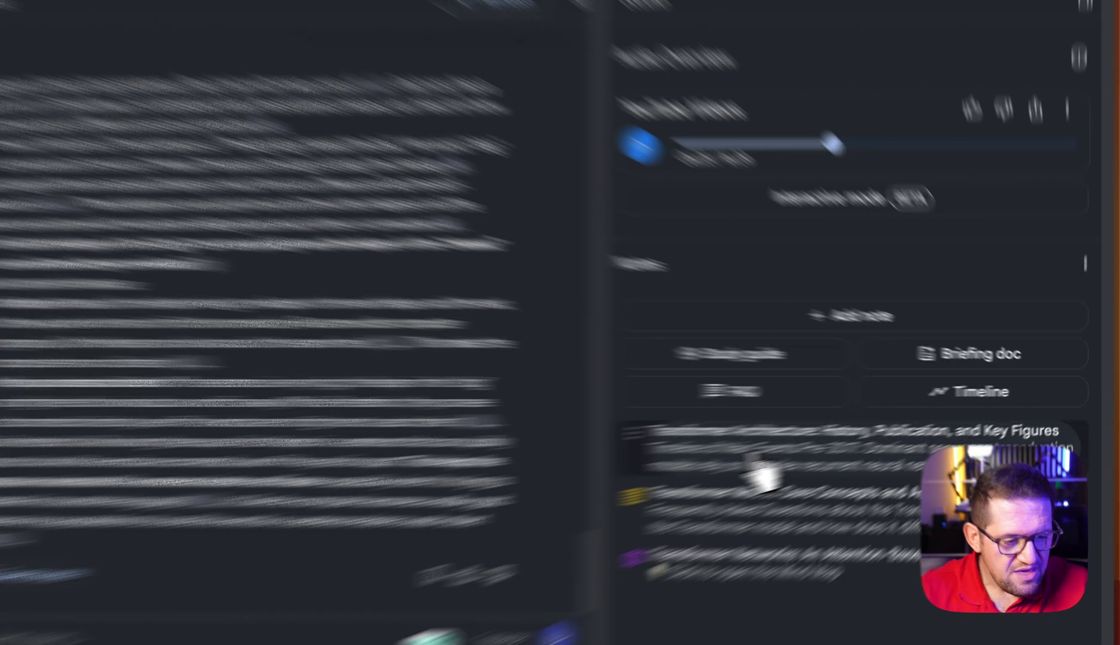
- Open the generated timeline note, read its main events and key figures, and return to the Studio notes list
{"action": "left_click", "coordinate": [851, 437]}
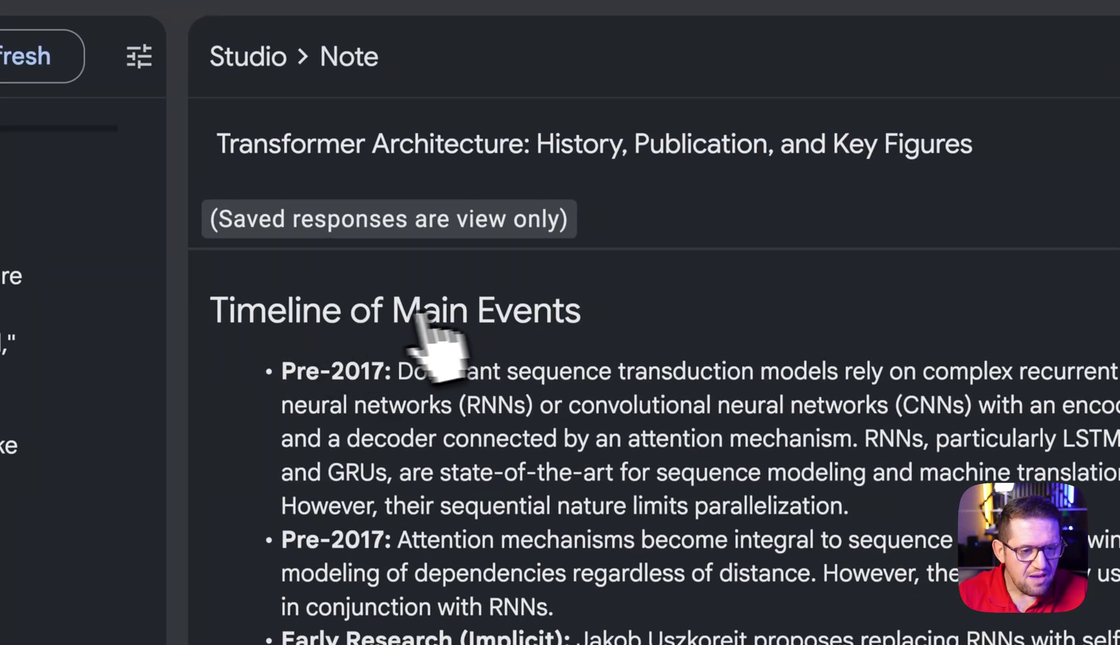
{"action": "scroll", "coordinate": [438, 346], "scroll_direction": "down", "scroll_amount": 5}
{"action": "scroll", "coordinate": [863, 276], "scroll_direction": "down", "scroll_amount": 10}
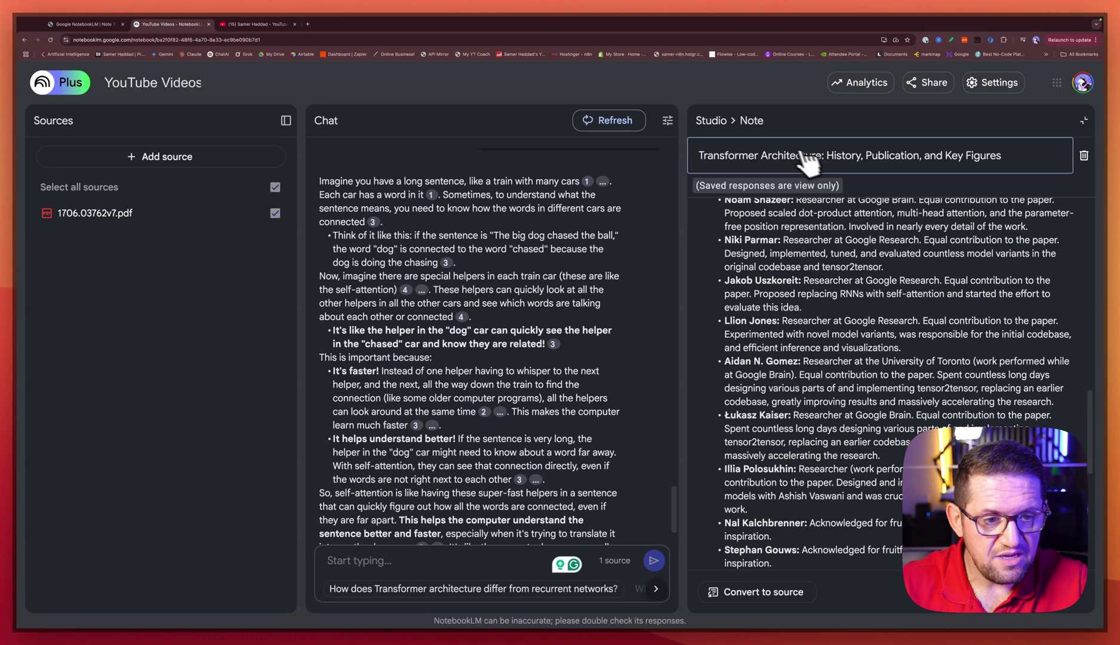
{"action": "left_click", "coordinate": [716, 121]}
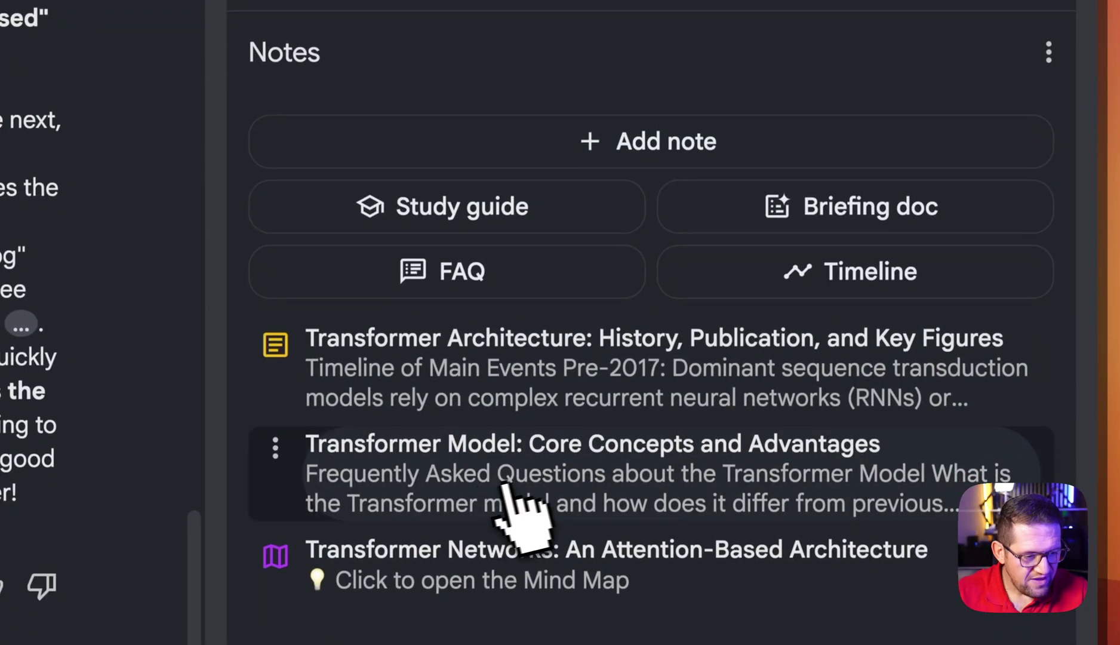
- Open the generated FAQ note about the Transformer model and read through its questions and answers
{"action": "left_click", "coordinate": [540, 502]}
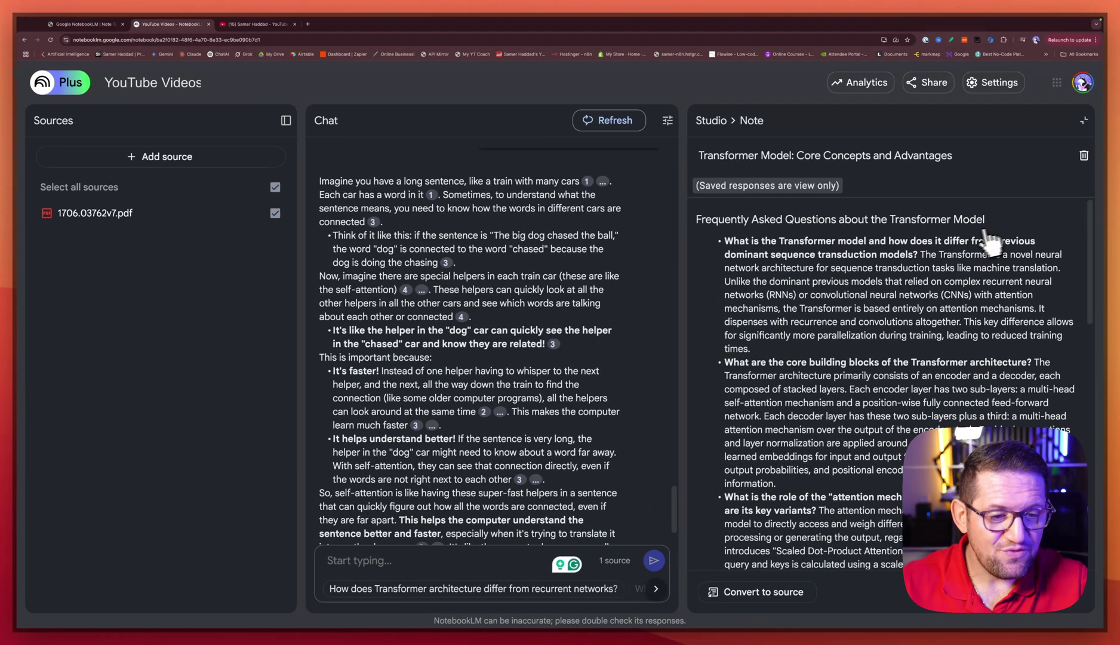
{"action": "scroll", "coordinate": [872, 254], "scroll_direction": "down", "scroll_amount": 1}
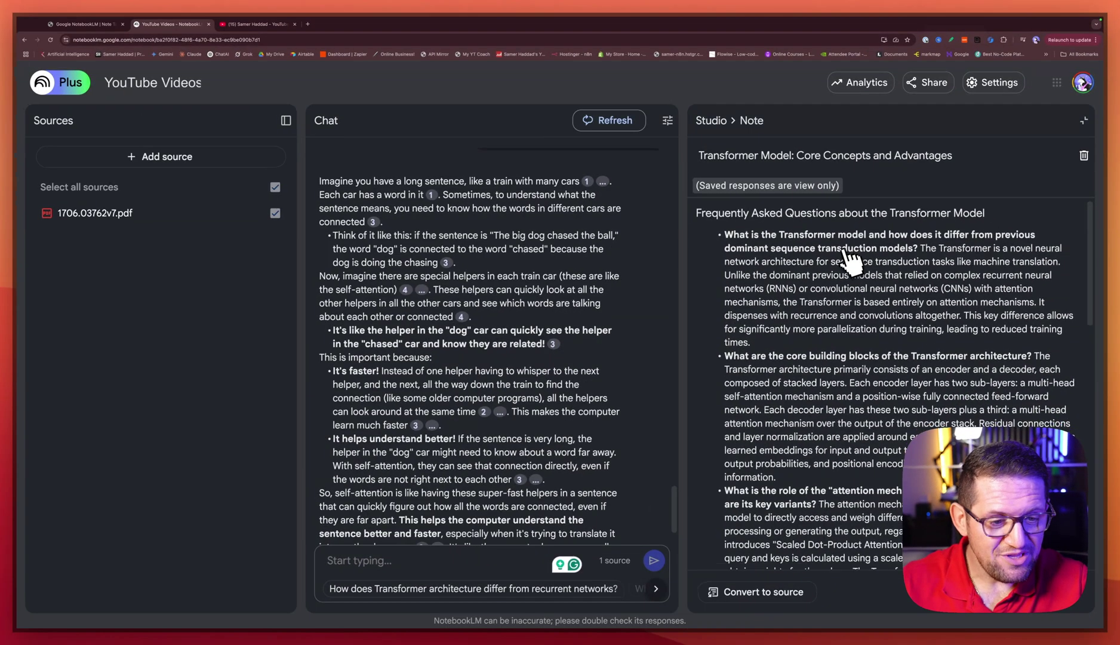
{"action": "scroll", "coordinate": [883, 251], "scroll_direction": "down", "scroll_amount": 4}
{"action": "scroll", "coordinate": [882, 251], "scroll_direction": "down", "scroll_amount": 8}
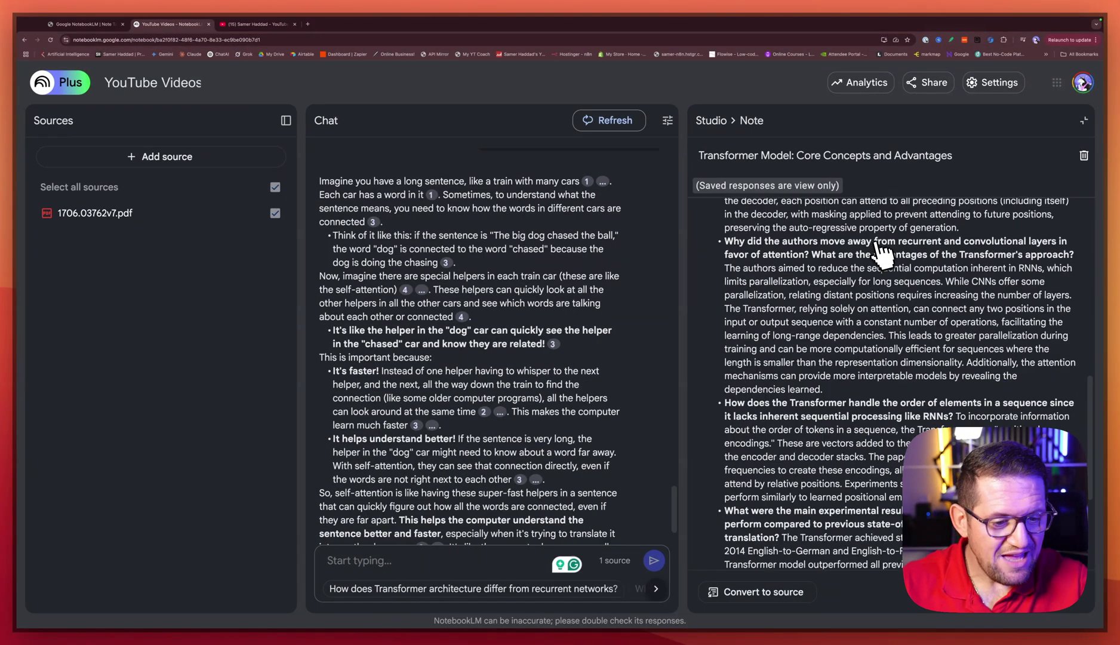
{"action": "scroll", "coordinate": [881, 272], "scroll_direction": "up", "scroll_amount": 3}
{"action": "scroll", "coordinate": [878, 275], "scroll_direction": "up", "scroll_amount": 10}
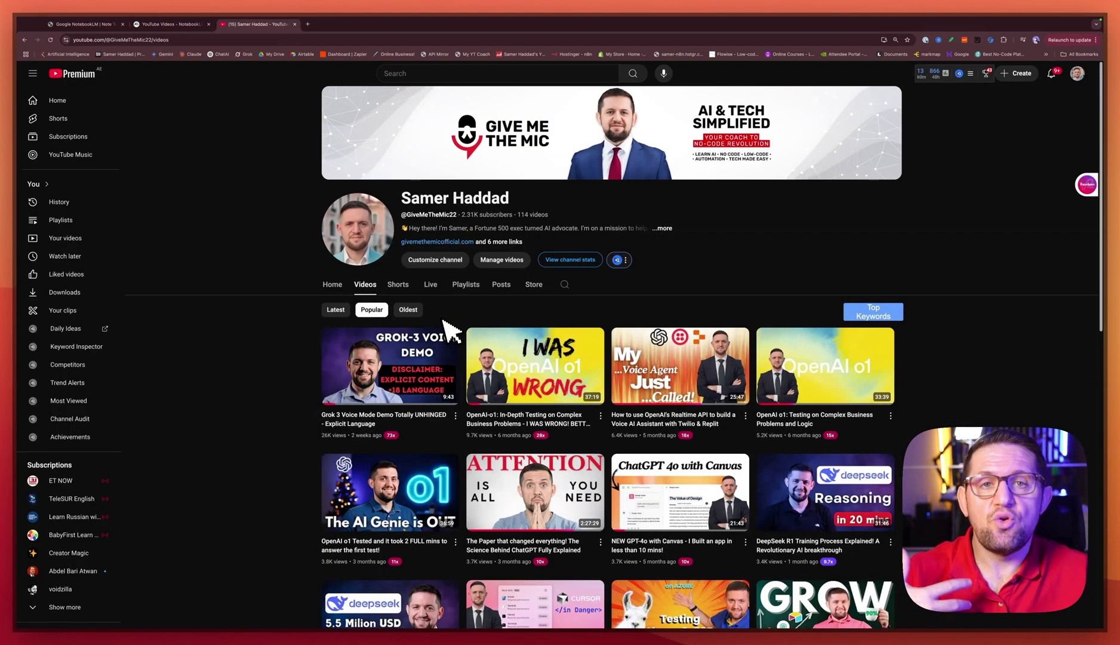
- Copy the share link of the YouTube video "The Paper that changed everything! The Science Behind ChatGPT Fully Explained"
{"action": "left_click", "coordinate": [602, 542]}
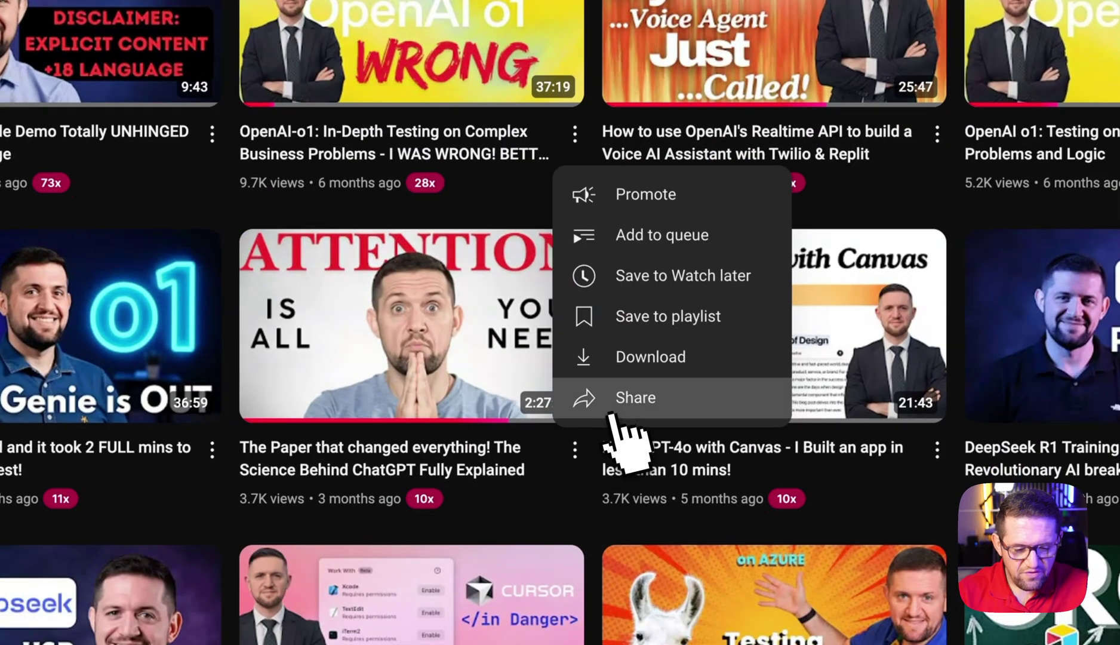
{"action": "left_click", "coordinate": [624, 525]}
{"action": "left_click", "coordinate": [753, 357]}
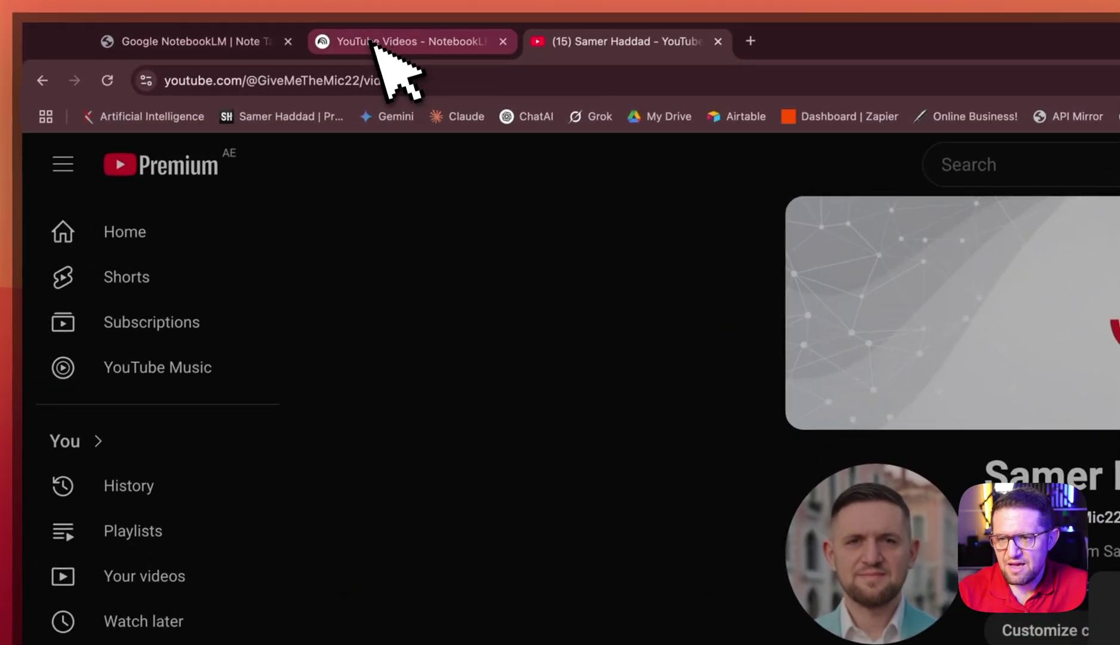
- Return to the NotebookLM notebook and add the copied YouTube video link as a second source
{"action": "left_click", "coordinate": [385, 40]}
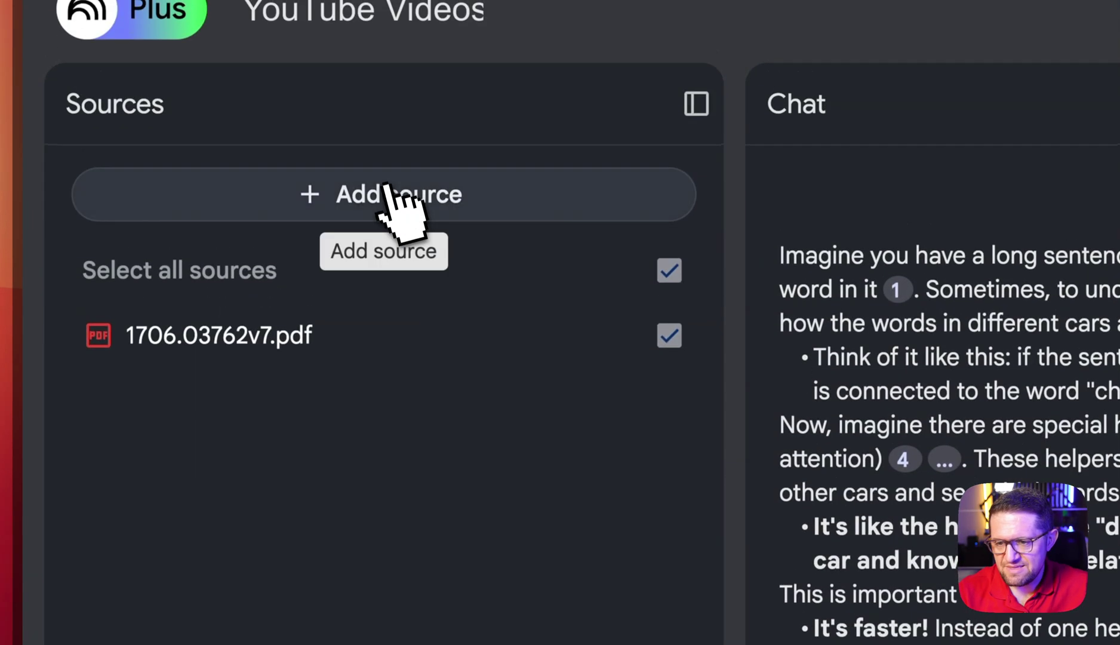
{"action": "left_click", "coordinate": [391, 130]}
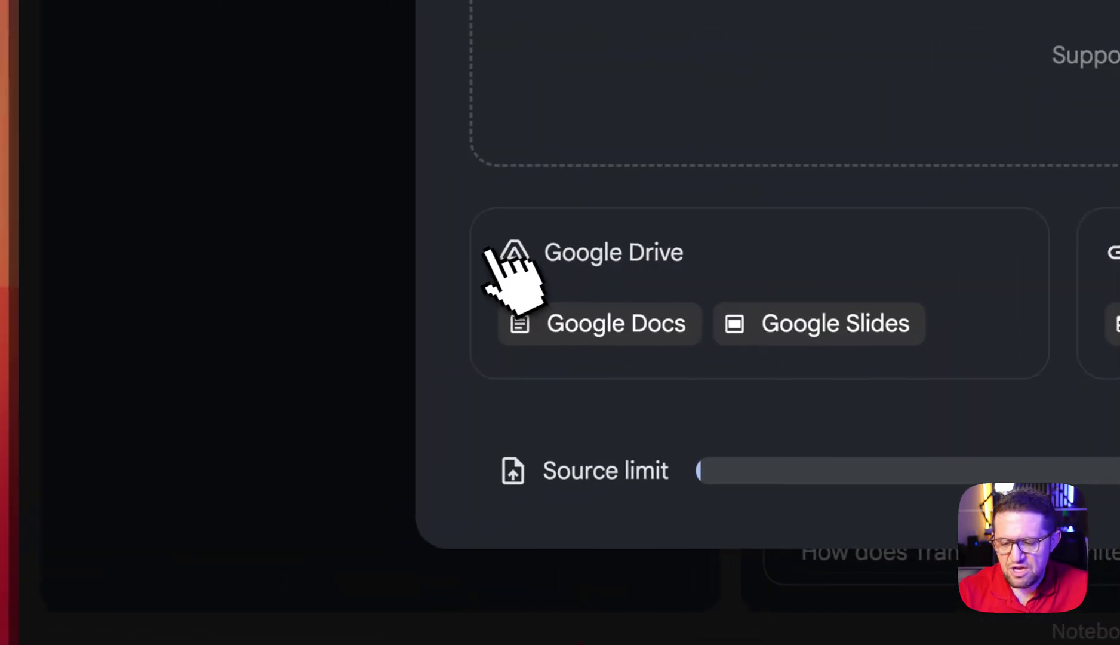
{"action": "left_click", "coordinate": [624, 263]}
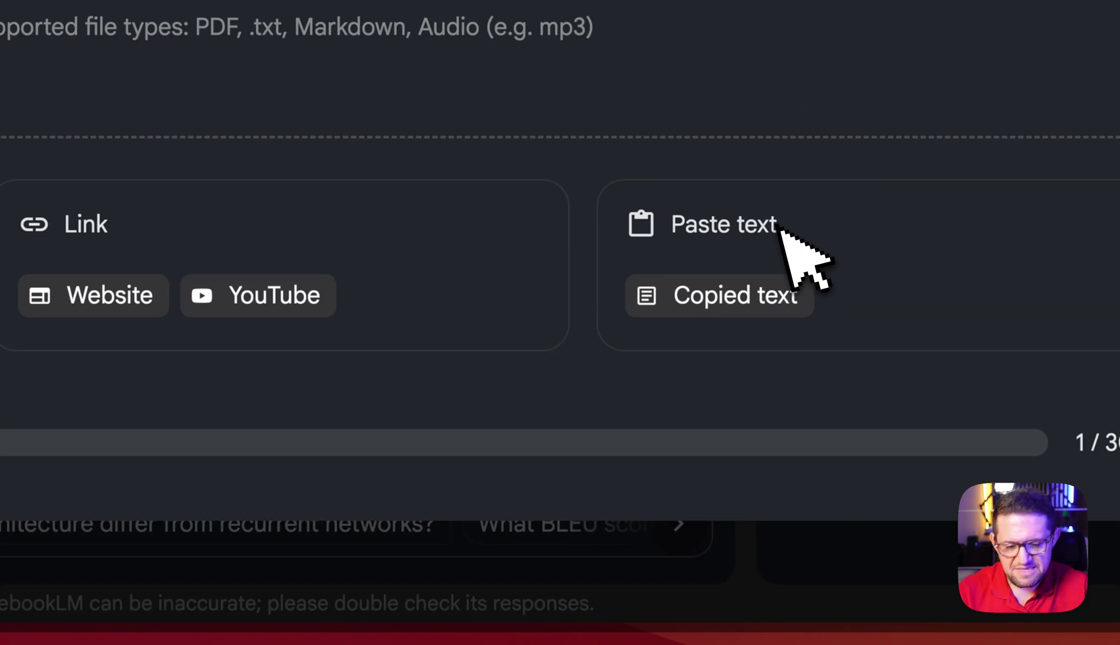
{"action": "left_click", "coordinate": [272, 306]}
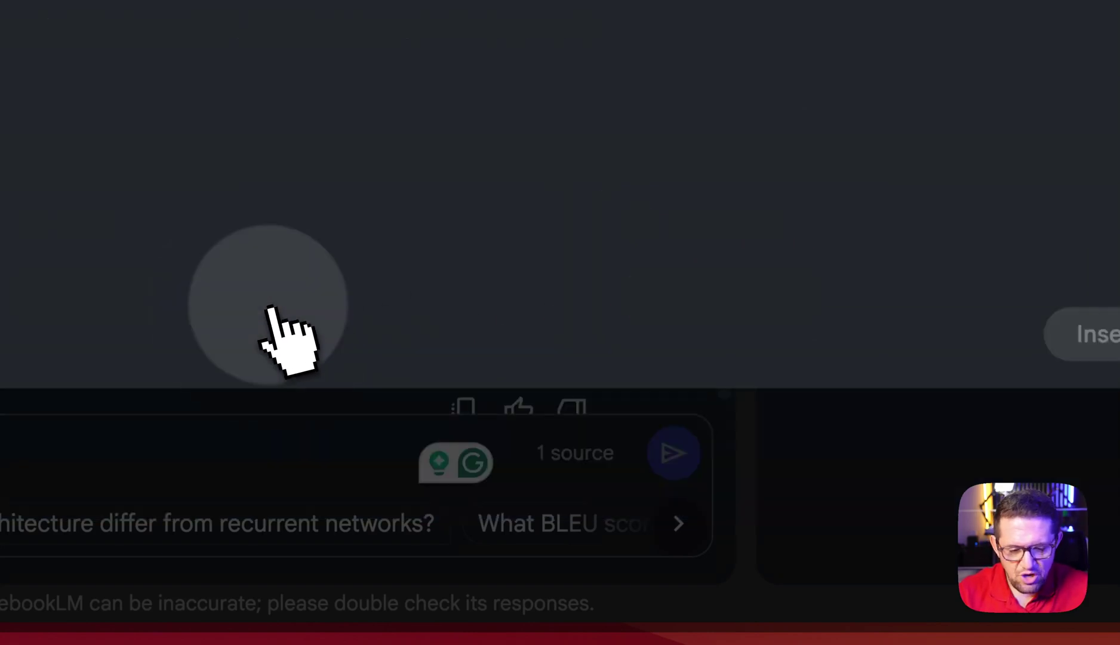
{"action": "left_click", "coordinate": [550, 222]}
{"action": "right_click", "coordinate": [551, 221]}
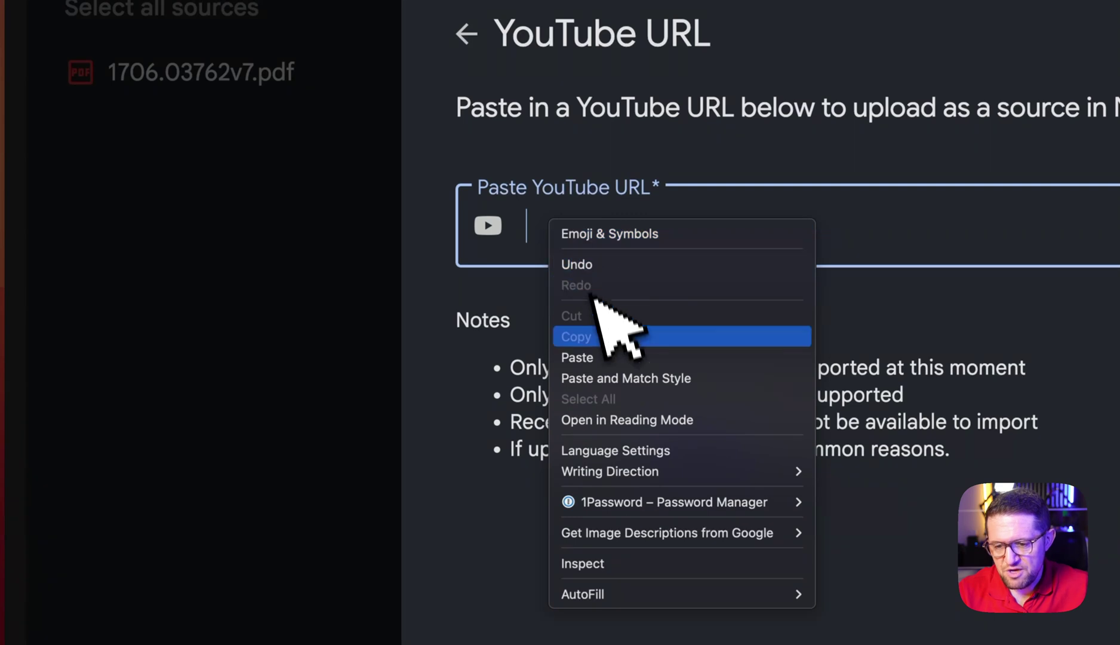
{"action": "left_click", "coordinate": [603, 357]}
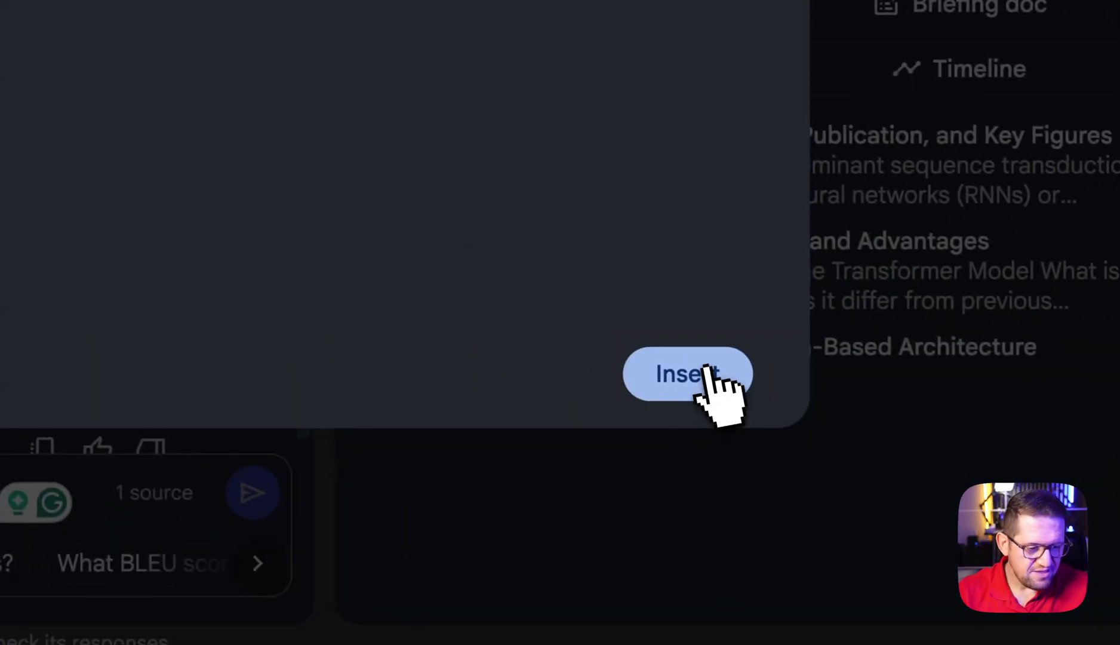
{"action": "left_click", "coordinate": [710, 371]}
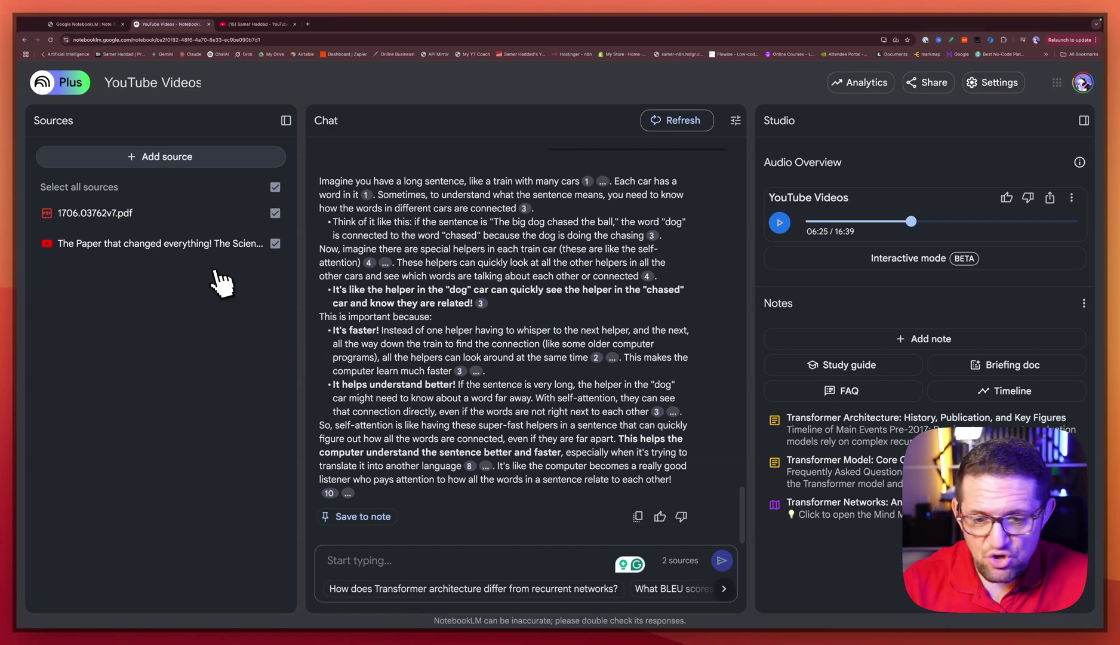
- Keep both the PDF and the video selected as sources, refresh the chat, and generate a new mind map
{"action": "left_click", "coordinate": [276, 214]}
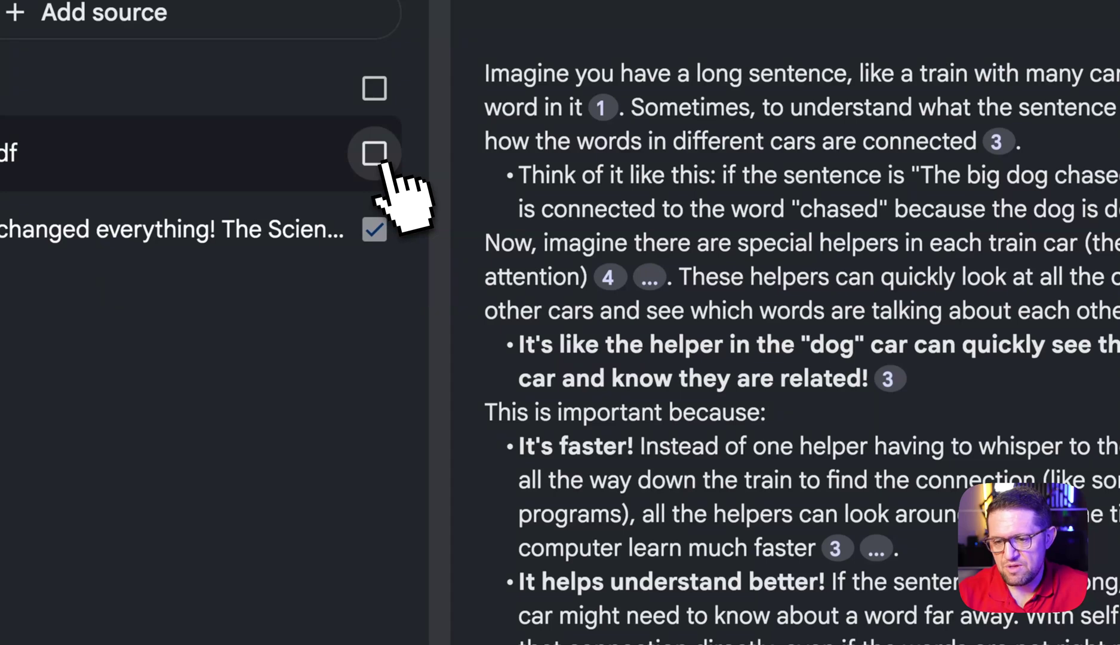
{"action": "left_click", "coordinate": [375, 153]}
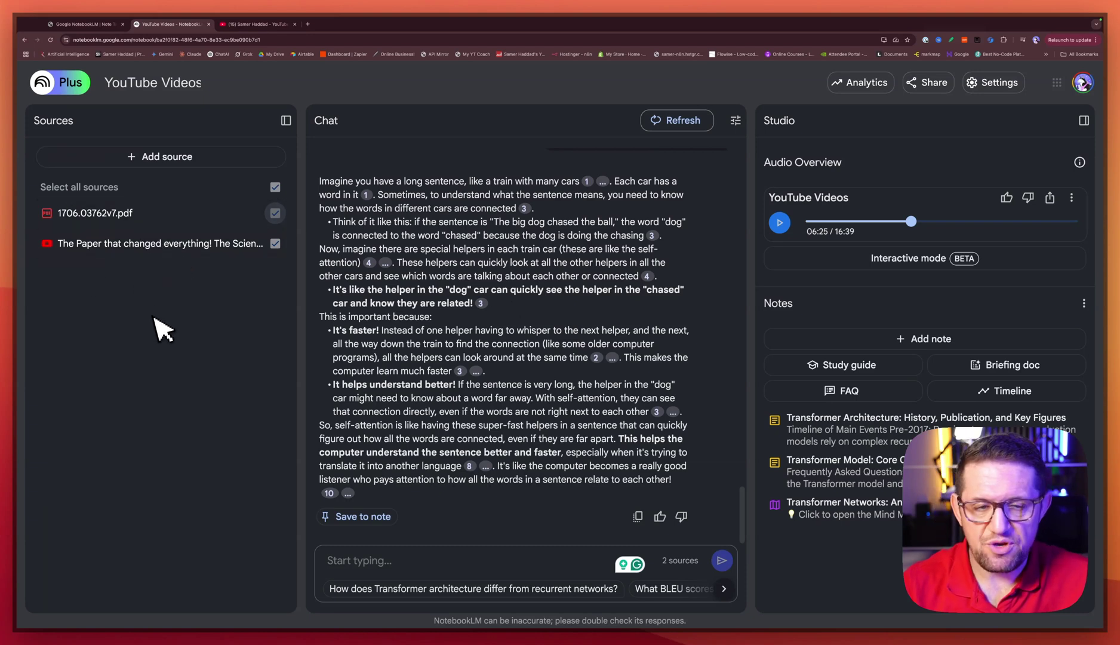
{"action": "left_click", "coordinate": [677, 120]}
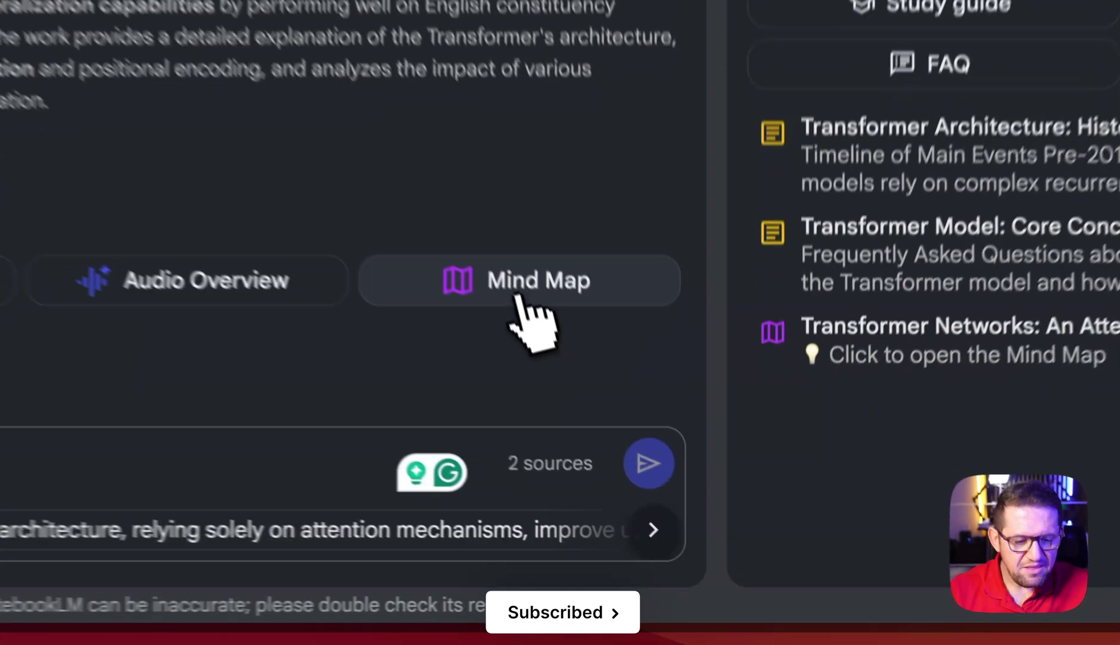
{"action": "left_click", "coordinate": [667, 485]}
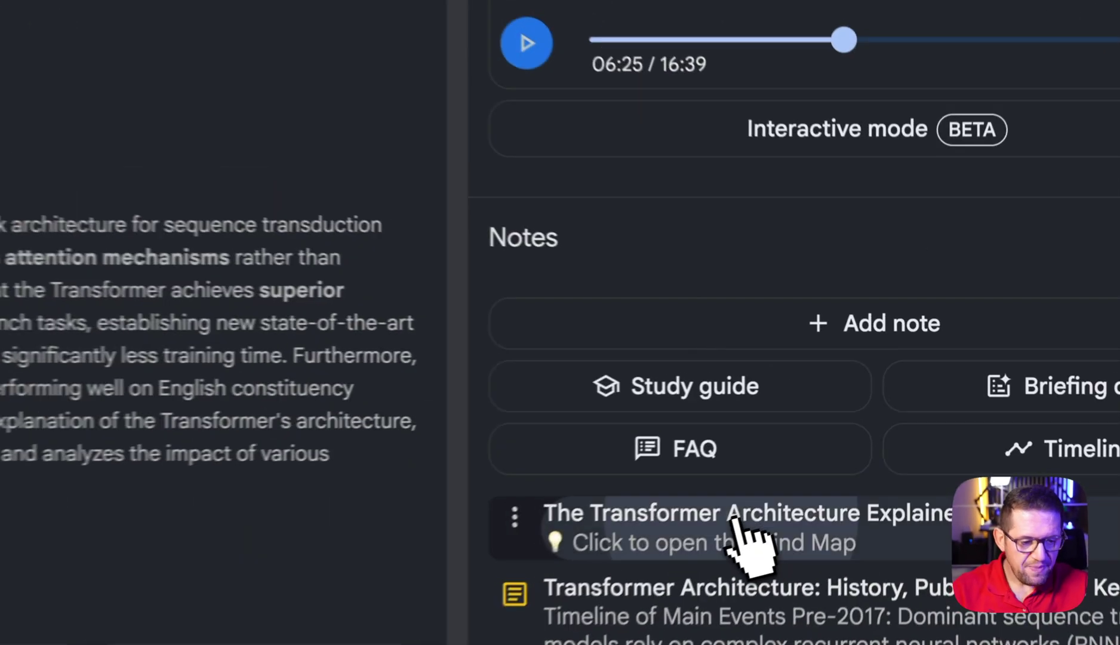
- Open the new mind map and expand Attention Mechanism, its Query, Key, Value node, Position-wise Feed-Forward Networks, and Comparison to Recurrent Networks
{"action": "left_click", "coordinate": [874, 429]}
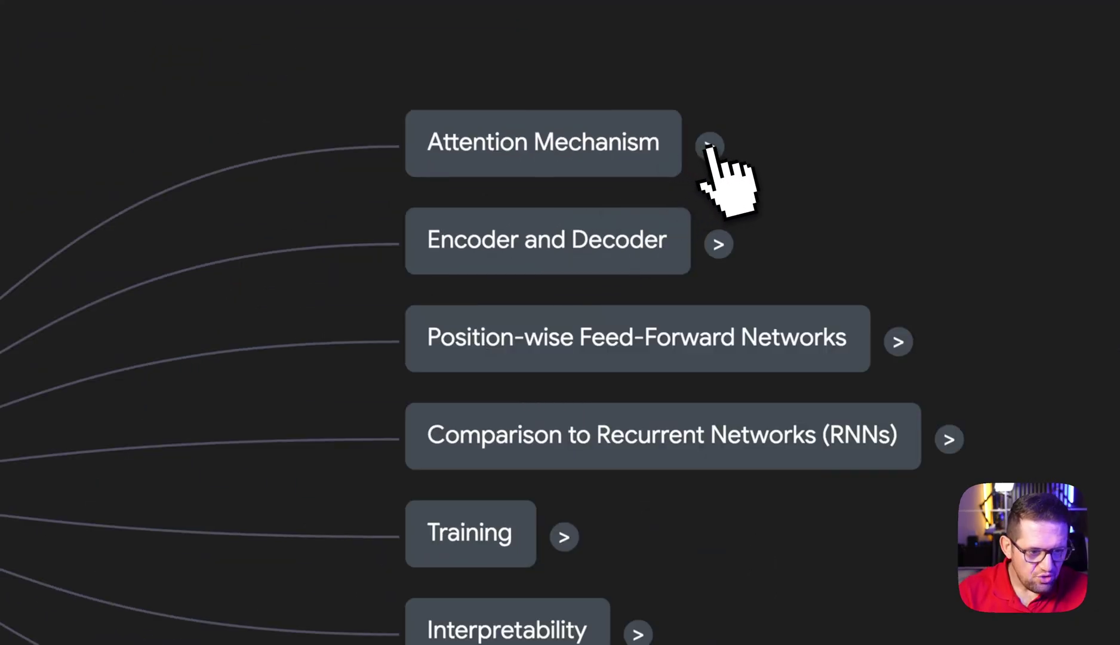
{"action": "left_click", "coordinate": [710, 146]}
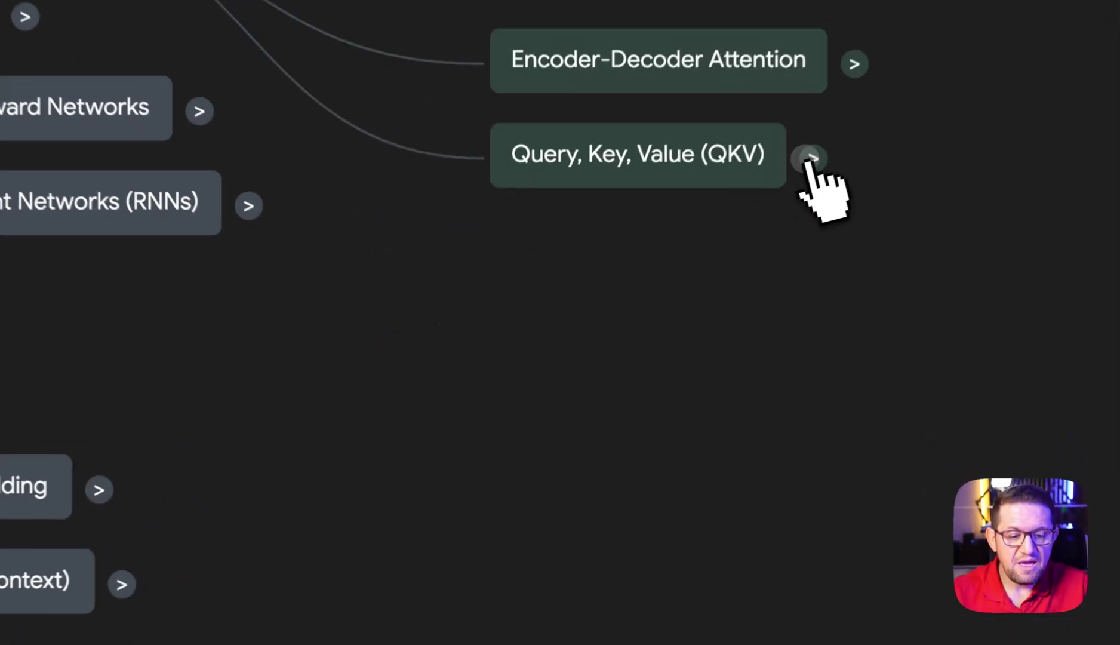
{"action": "left_click", "coordinate": [637, 344]}
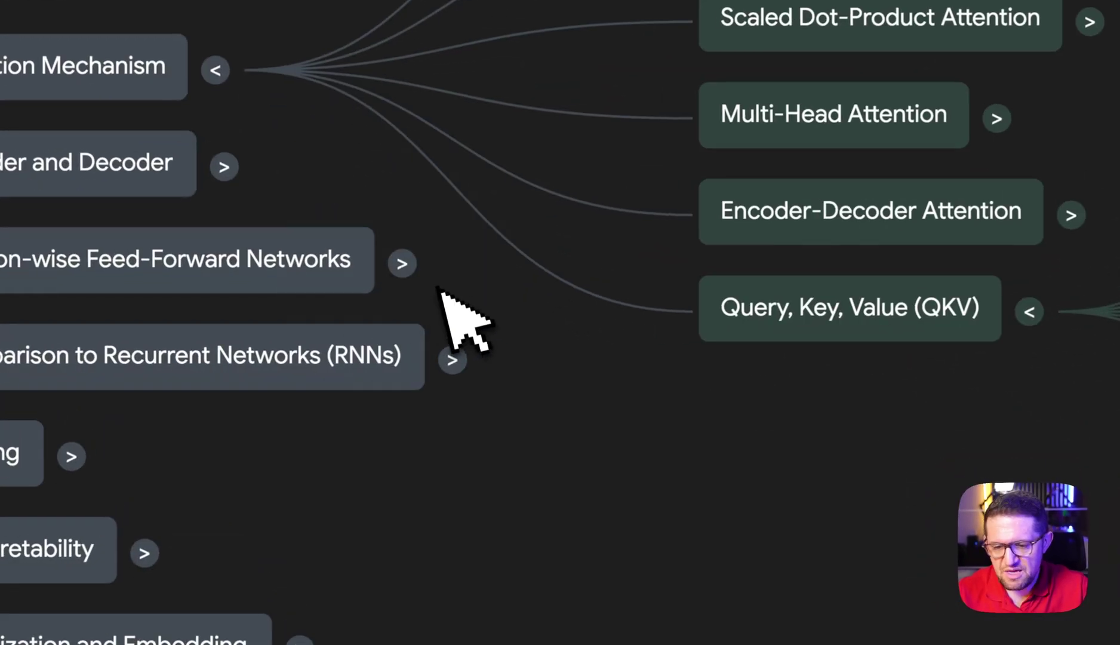
{"action": "left_click", "coordinate": [318, 306]}
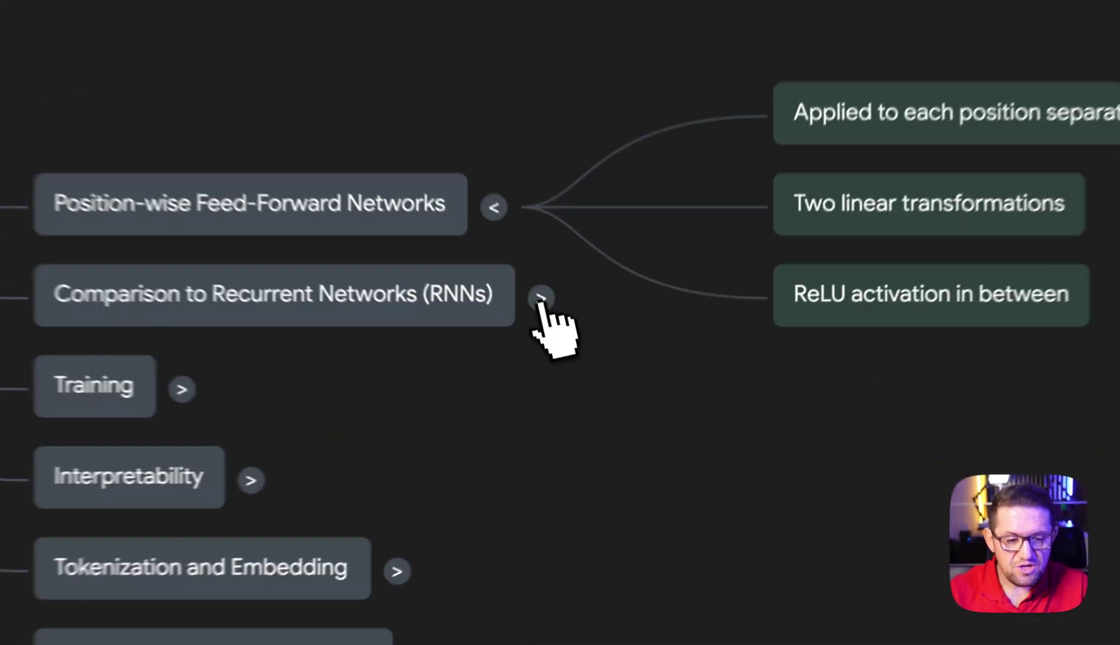
{"action": "left_click", "coordinate": [616, 383]}
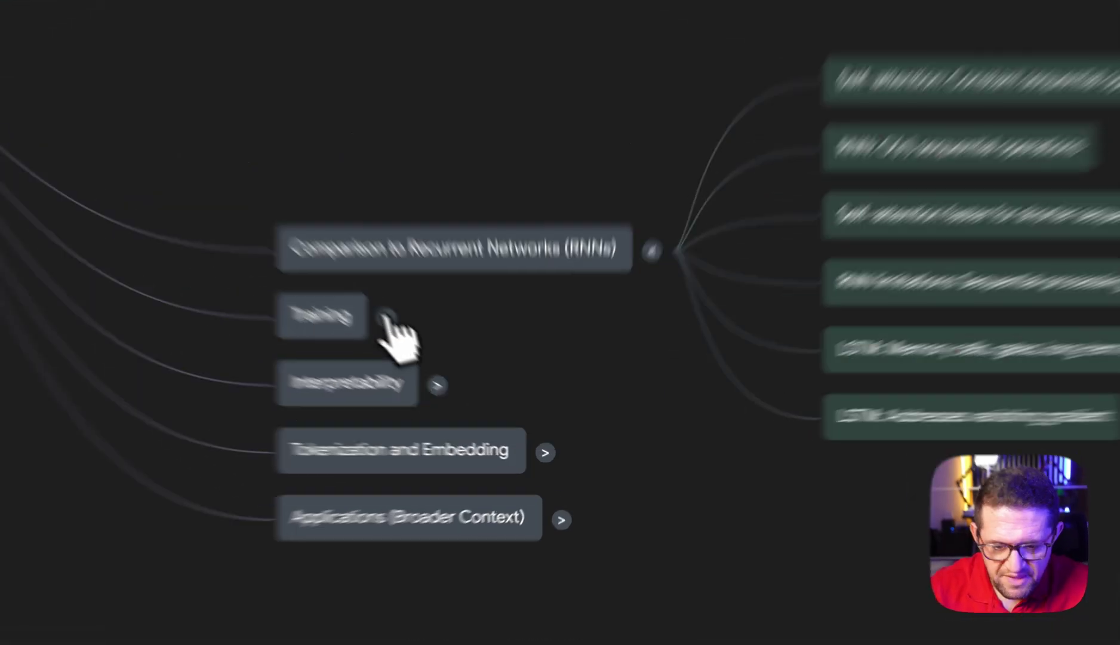
- Expand Training, Training Data, Tokenization and Embedding, its Types node, and Applications (Broader Context), and close the mind map
{"action": "left_click", "coordinate": [463, 386]}
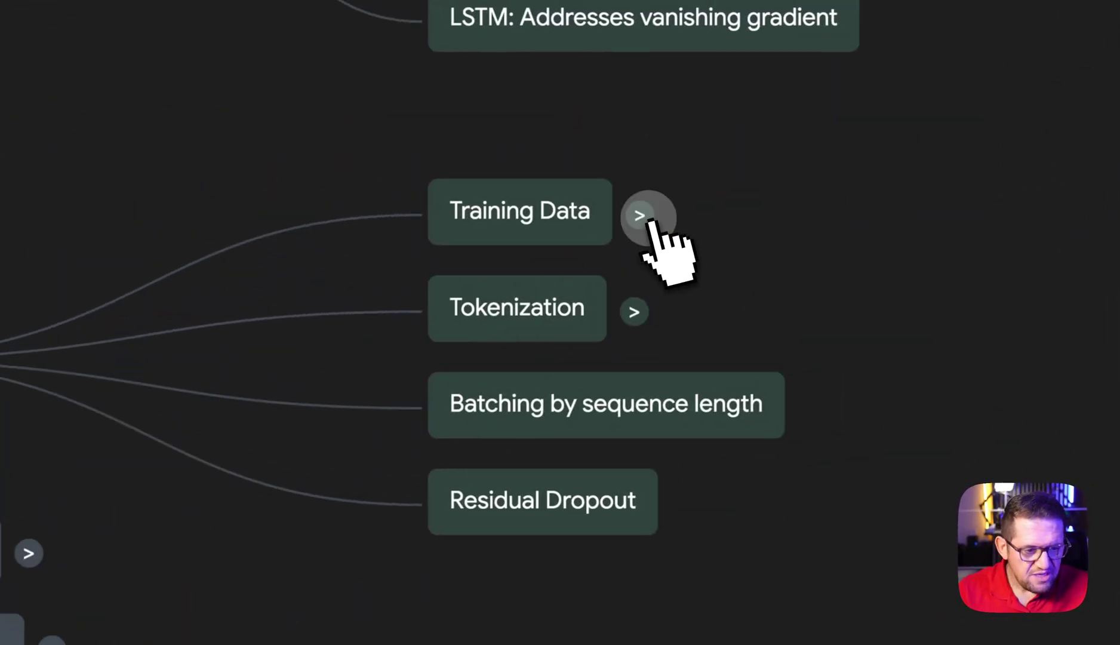
{"action": "left_click", "coordinate": [986, 91]}
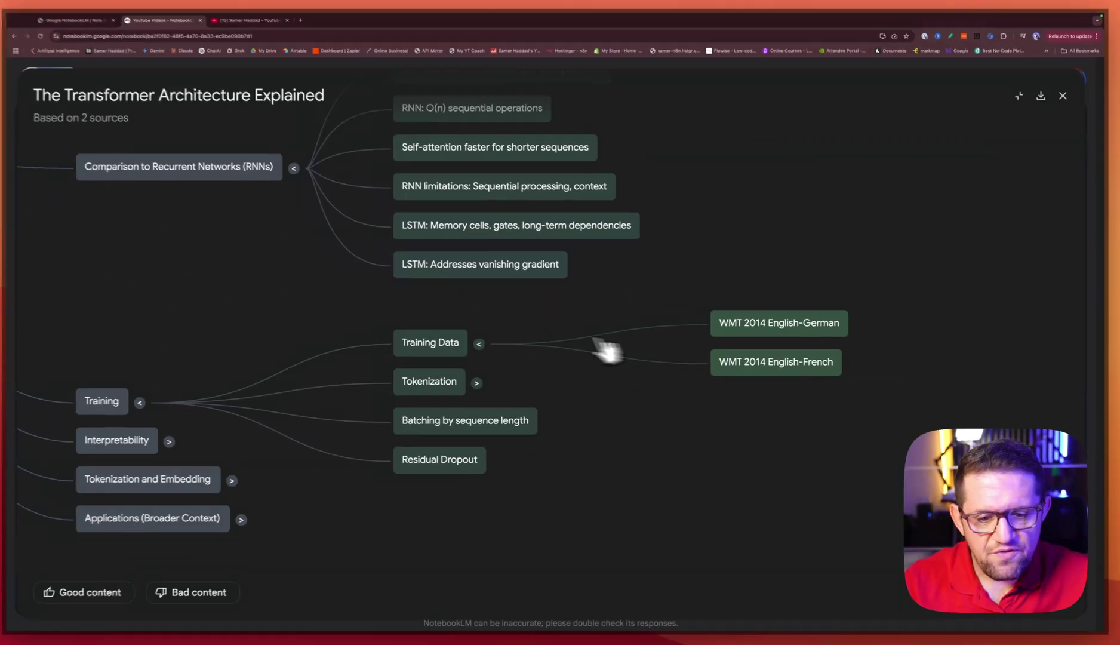
{"action": "left_click", "coordinate": [240, 481]}
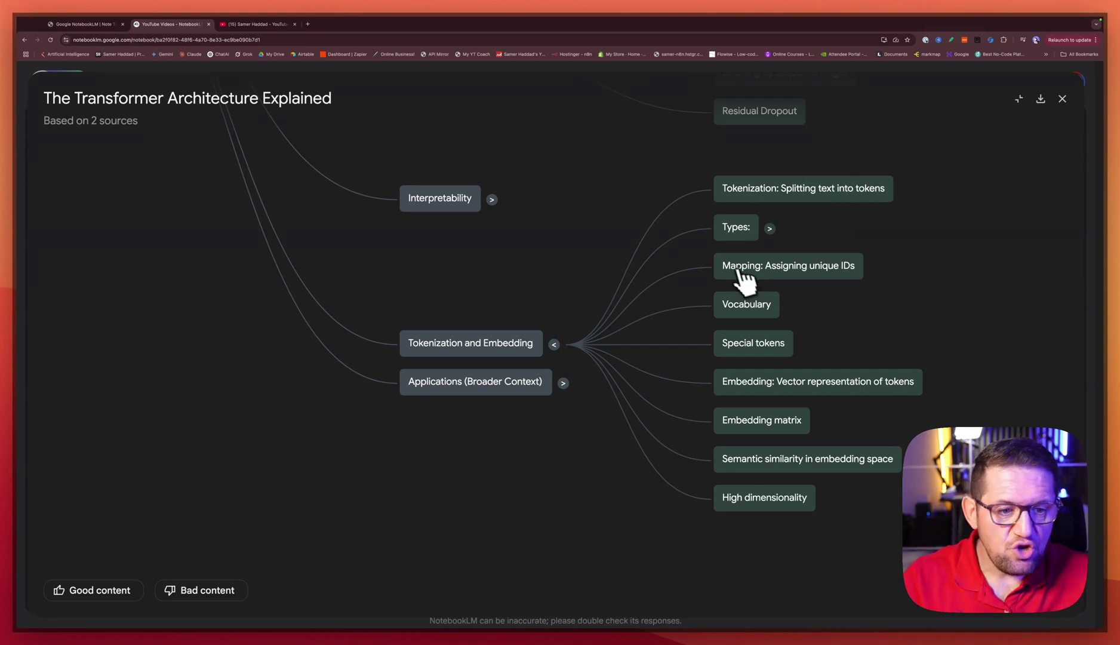
{"action": "left_click", "coordinate": [770, 229]}
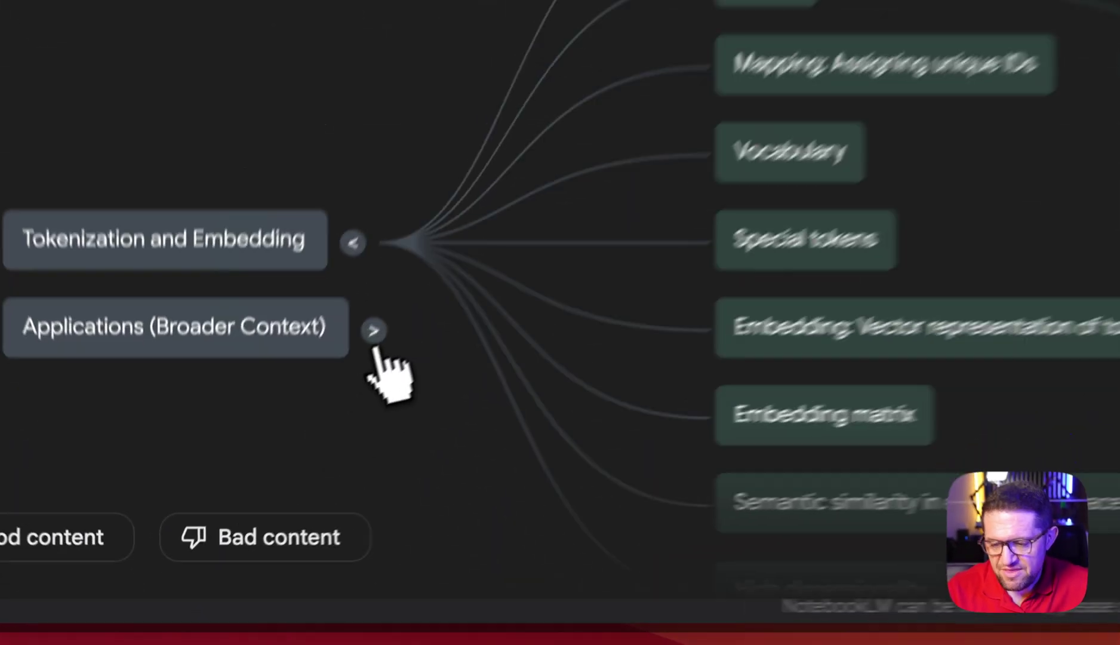
{"action": "left_click", "coordinate": [249, 499]}
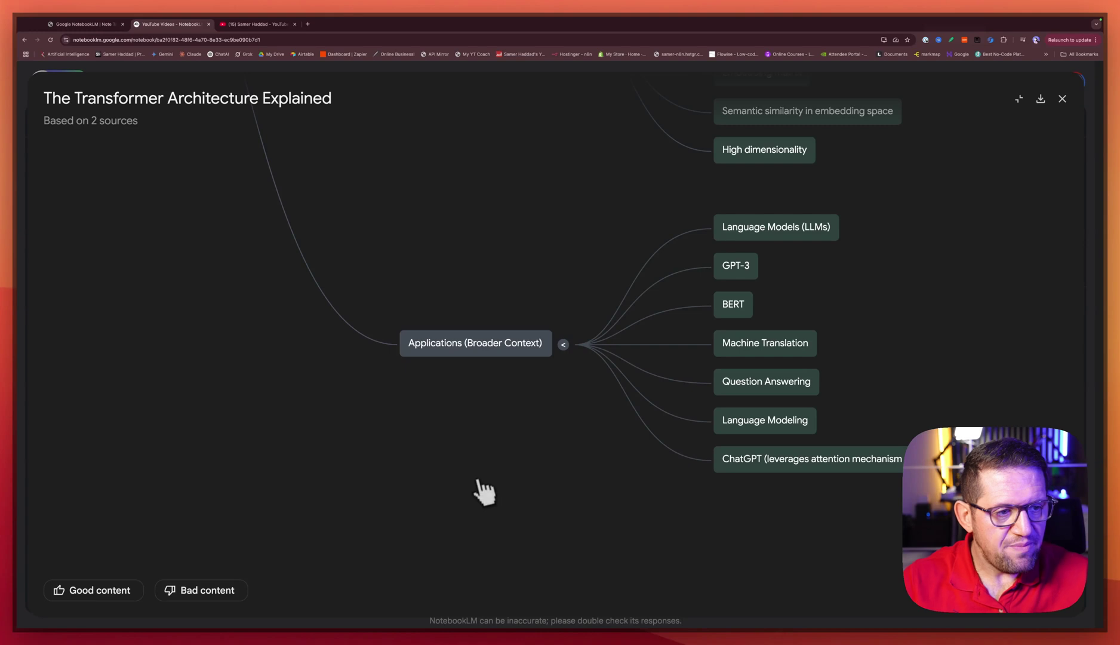
{"action": "left_click", "coordinate": [1062, 99]}
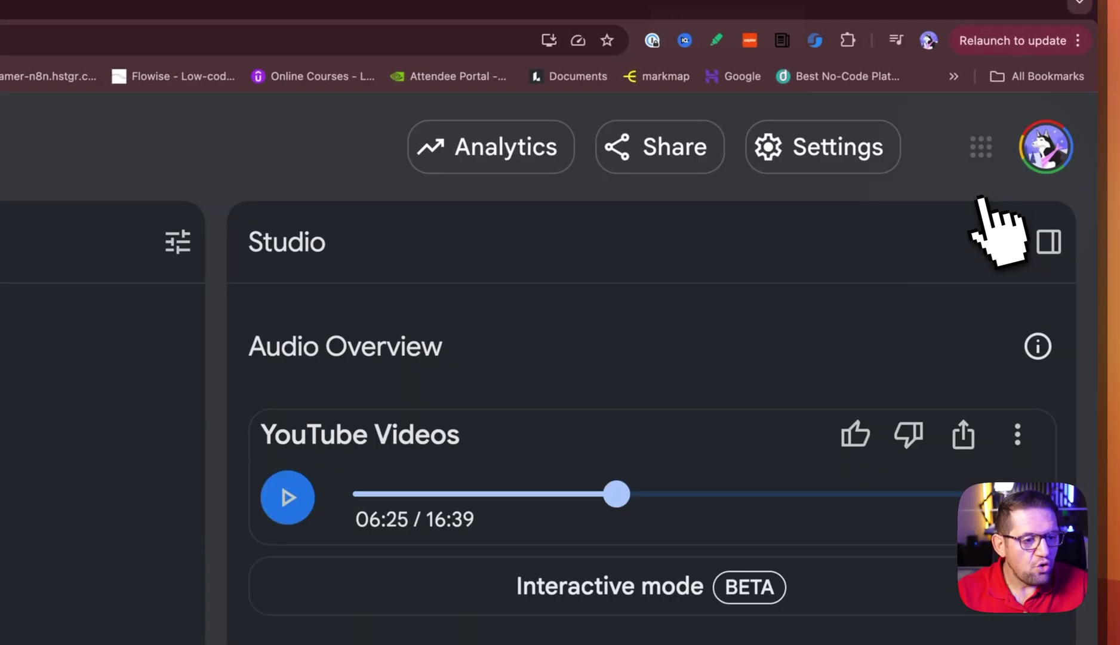
{"action": "scroll", "coordinate": [657, 598], "scroll_direction": "down", "scroll_amount": 1}
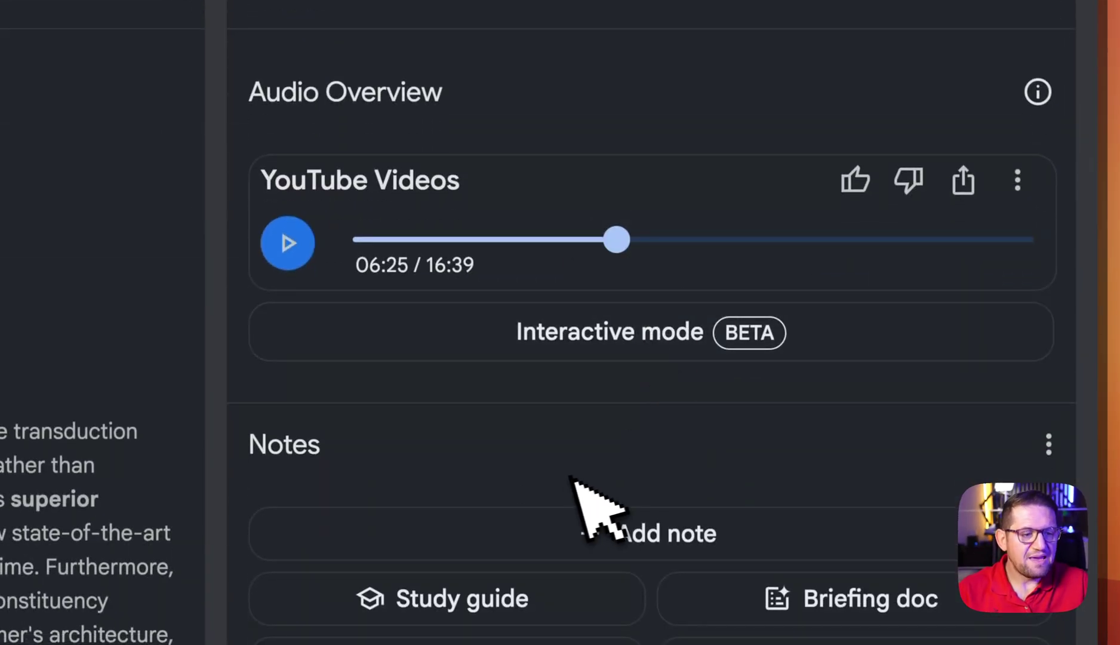